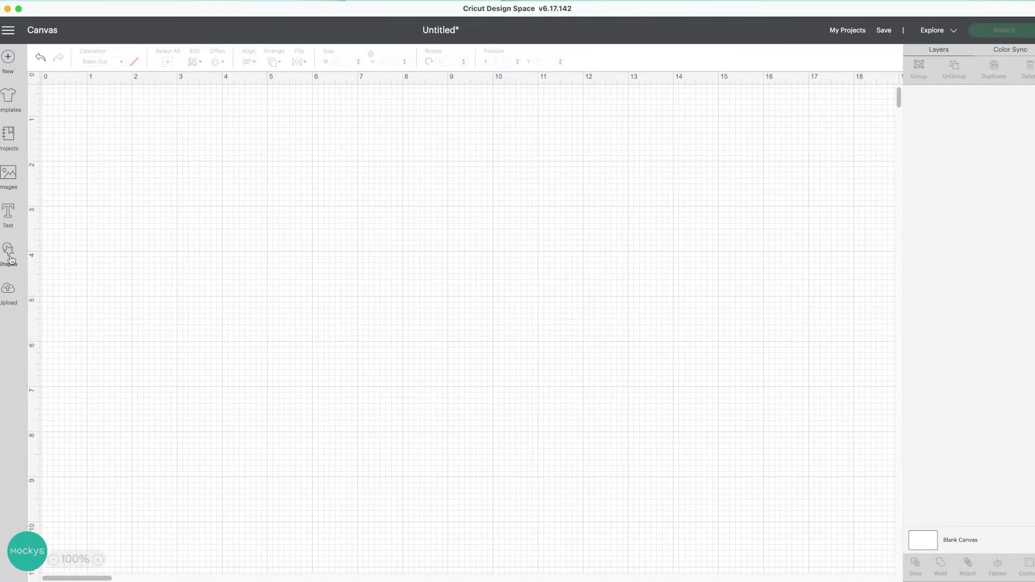
- Insert a rounded-corner rectangle in the open area of the canvas and rotate it 90 degrees
click(9, 256)
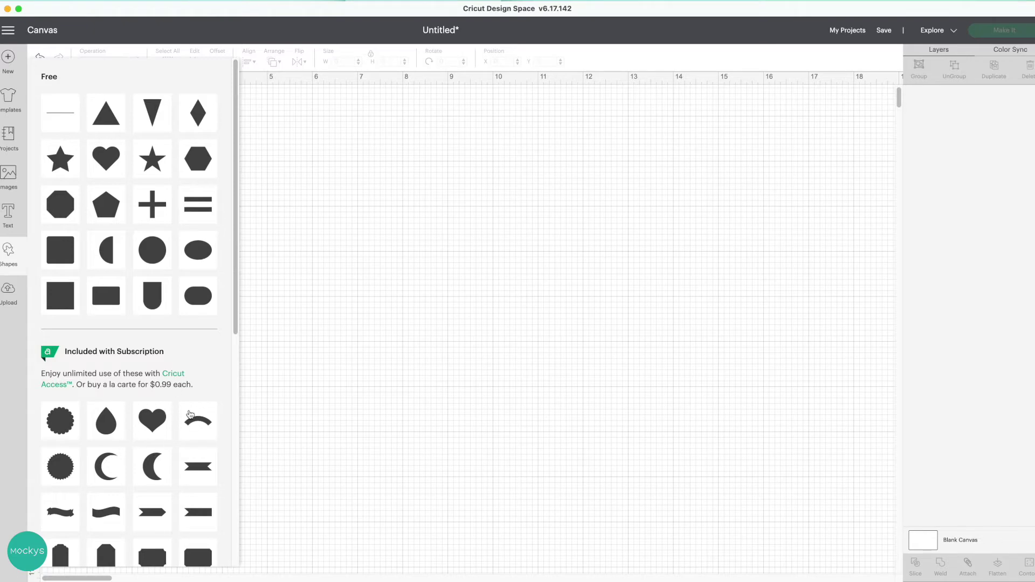
scroll(217, 380, down, 1)
scroll(216, 381, up, 1)
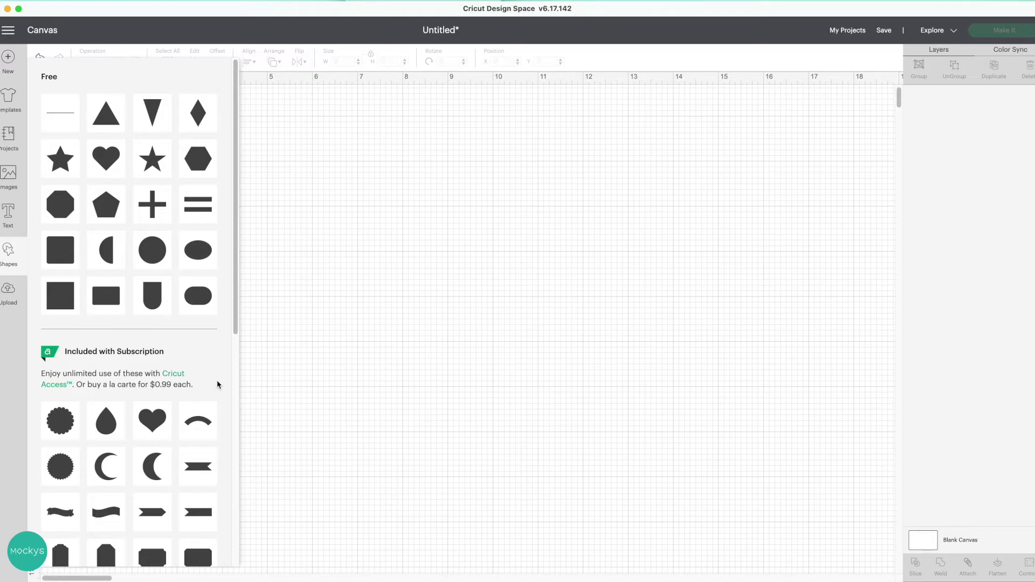
click(105, 301)
drag(129, 152, 375, 274)
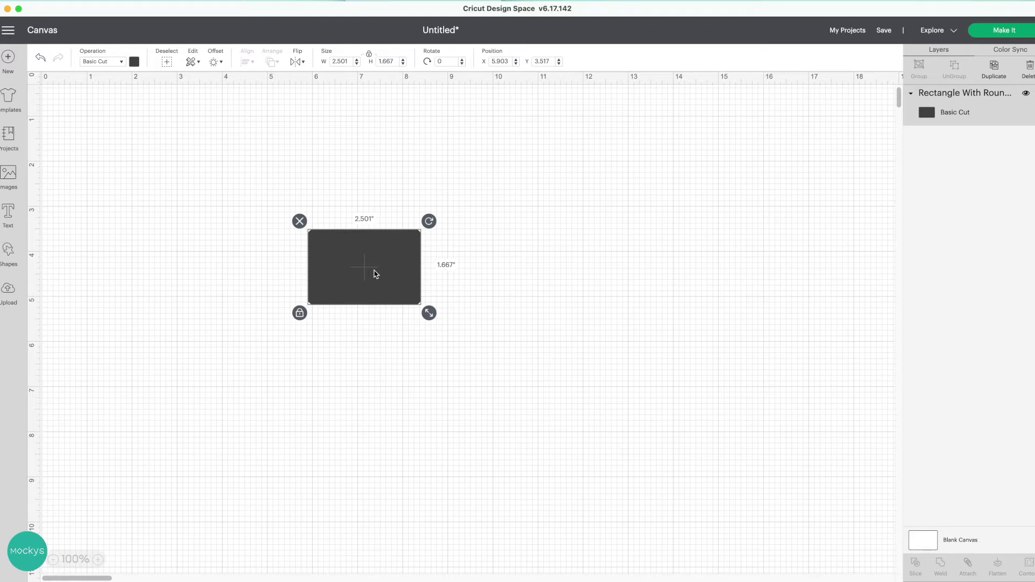
drag(428, 221, 399, 318)
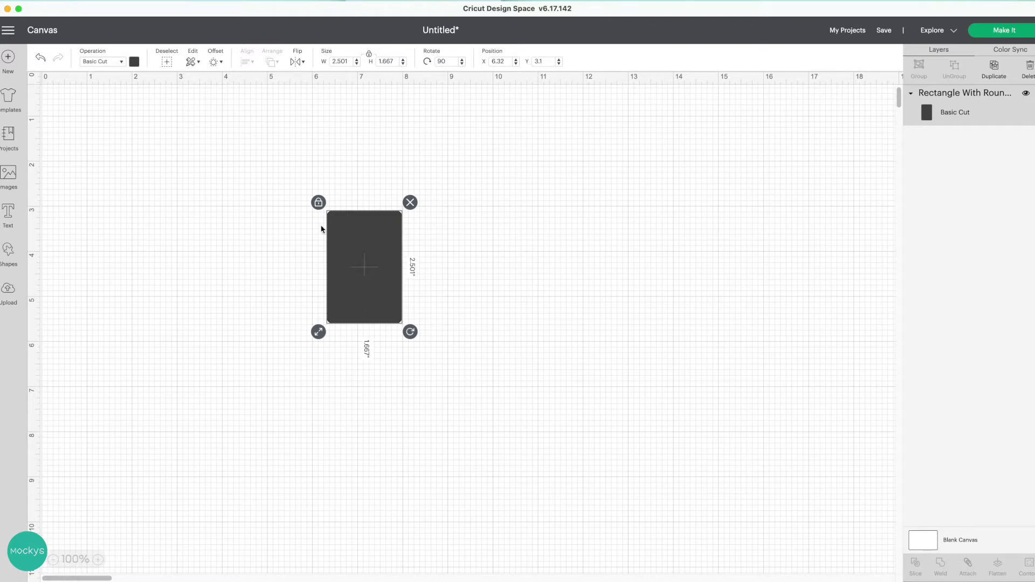
- Unlock the rectangle's proportions and set its size to 2.5 inches wide by 3.5 inches high
click(318, 203)
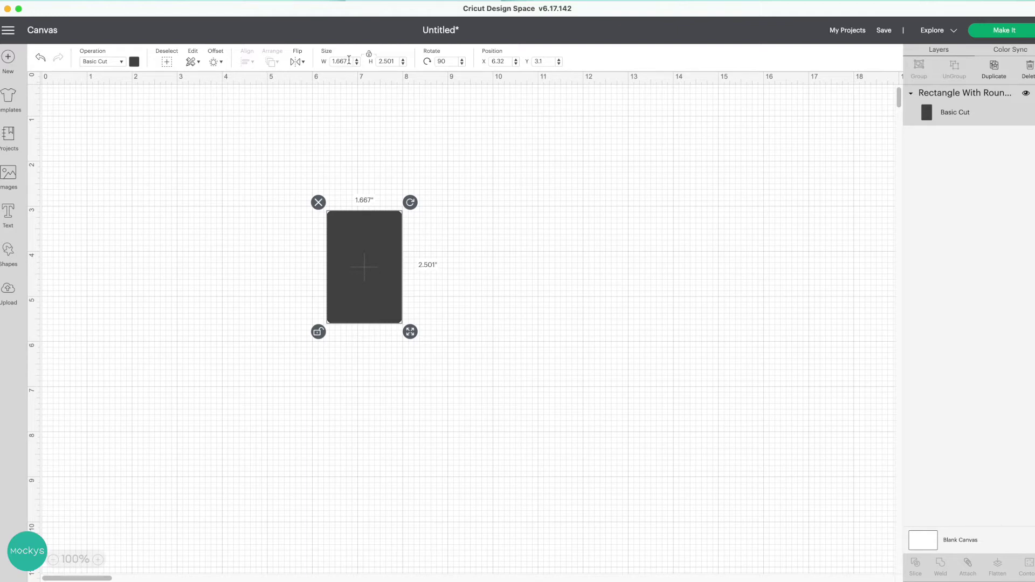
click(349, 60)
text(2.5)
key(Tab)
text(3)
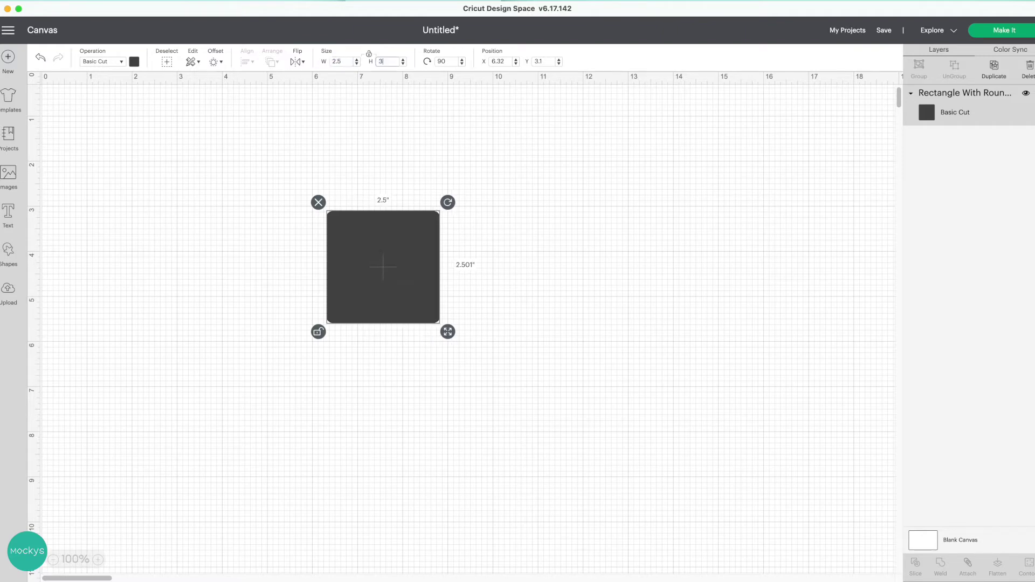
text(.5)
key(Return)
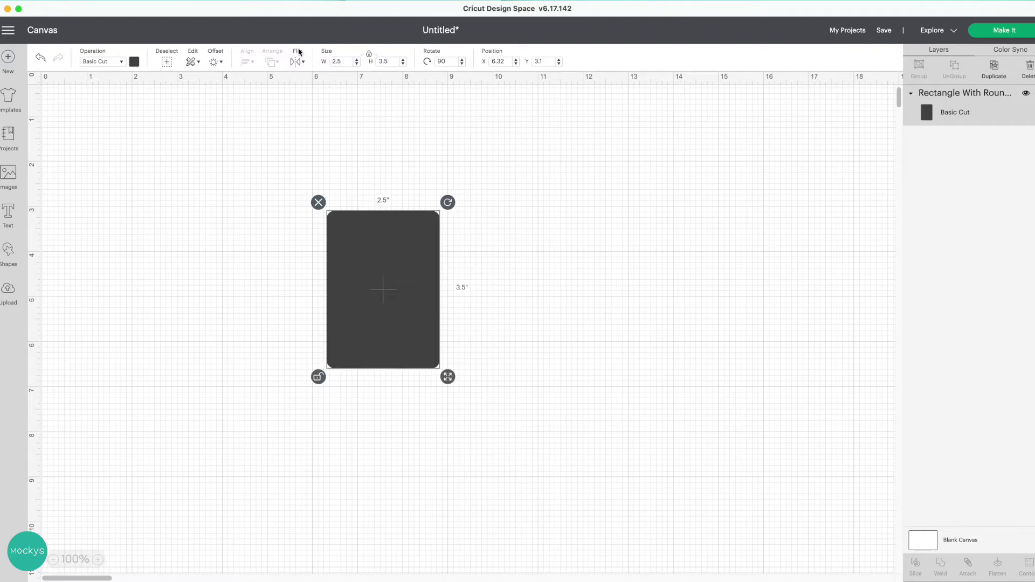
- Set the rectangle's width to 2 inches and lock its proportions again
click(346, 63)
key(BackSpace)
key(BackSpace)
key(Return)
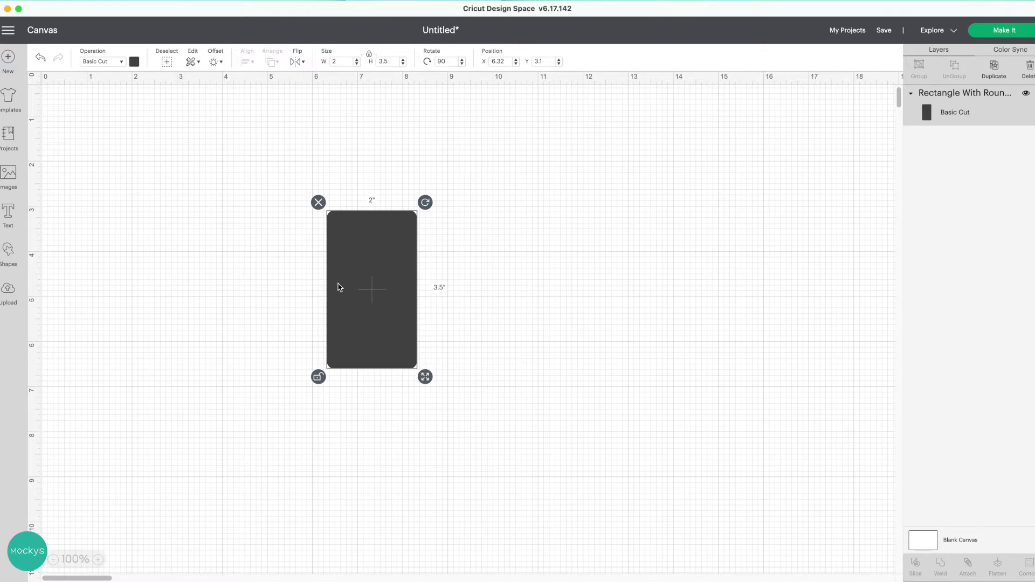
click(319, 377)
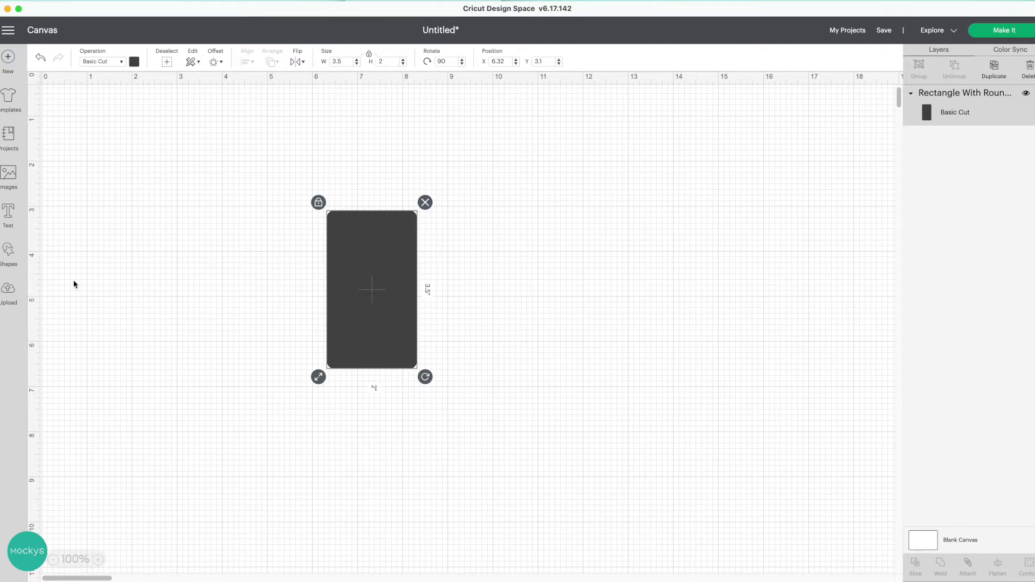
- Insert a stretched oval and place it in the empty area beside the rectangle
click(15, 256)
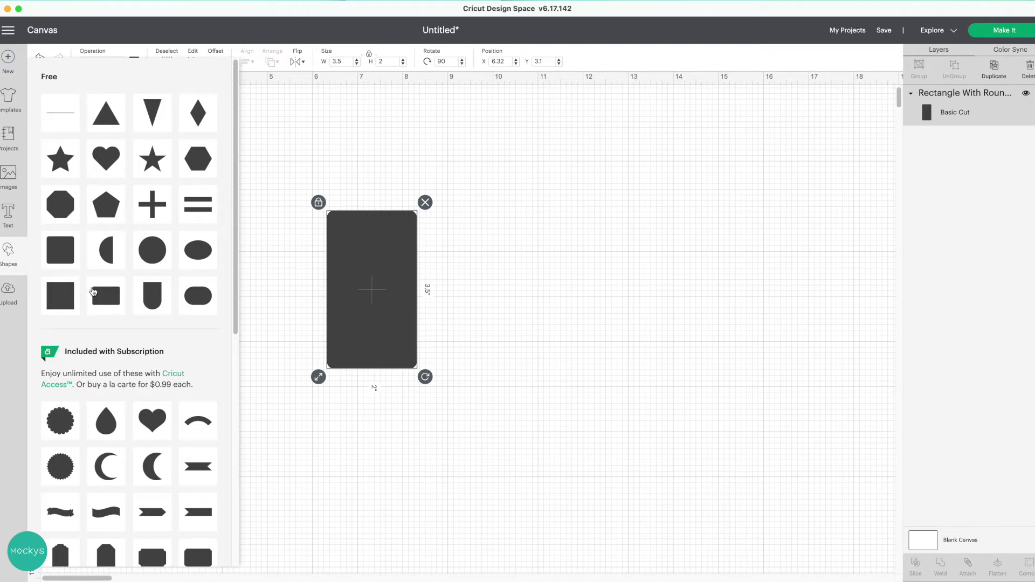
click(196, 300)
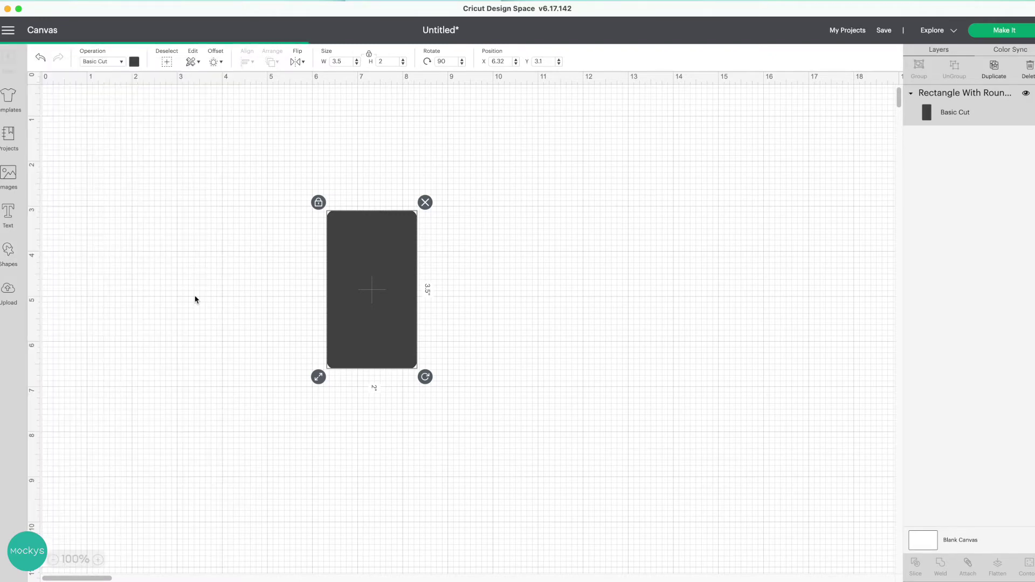
drag(122, 186, 186, 275)
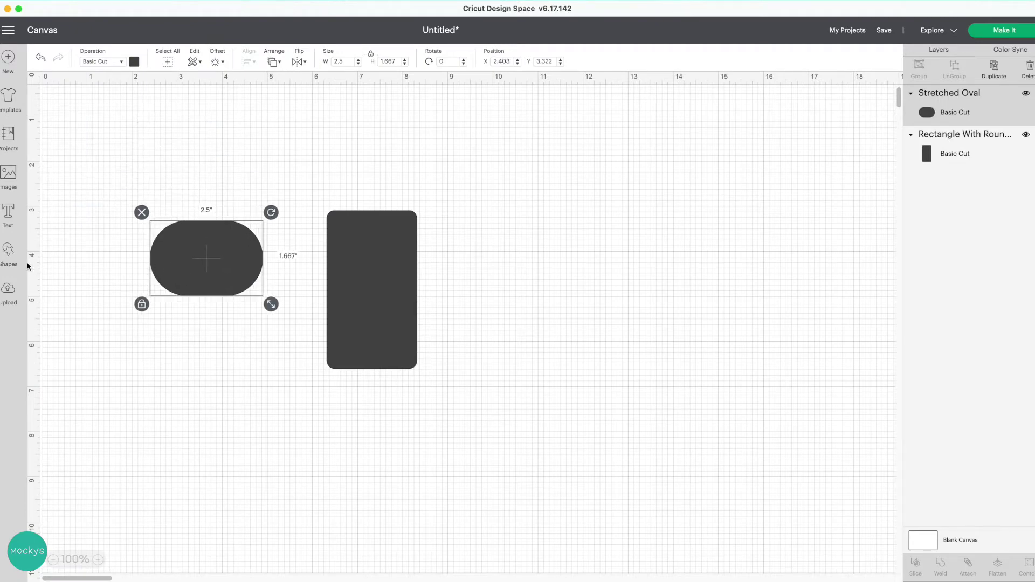
- Insert a half circle and rotate it 90 degrees so its flat side faces down
click(9, 257)
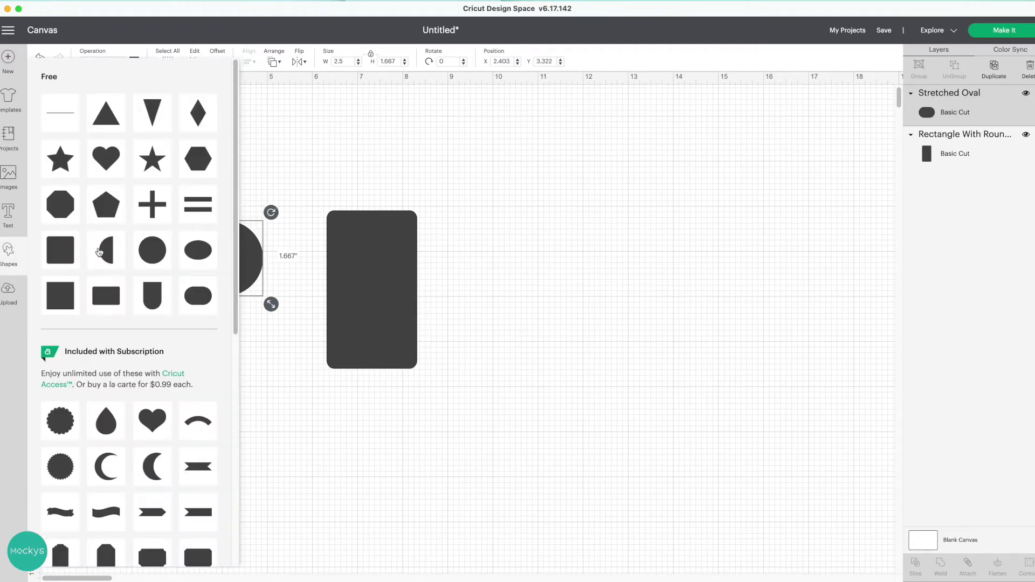
click(100, 252)
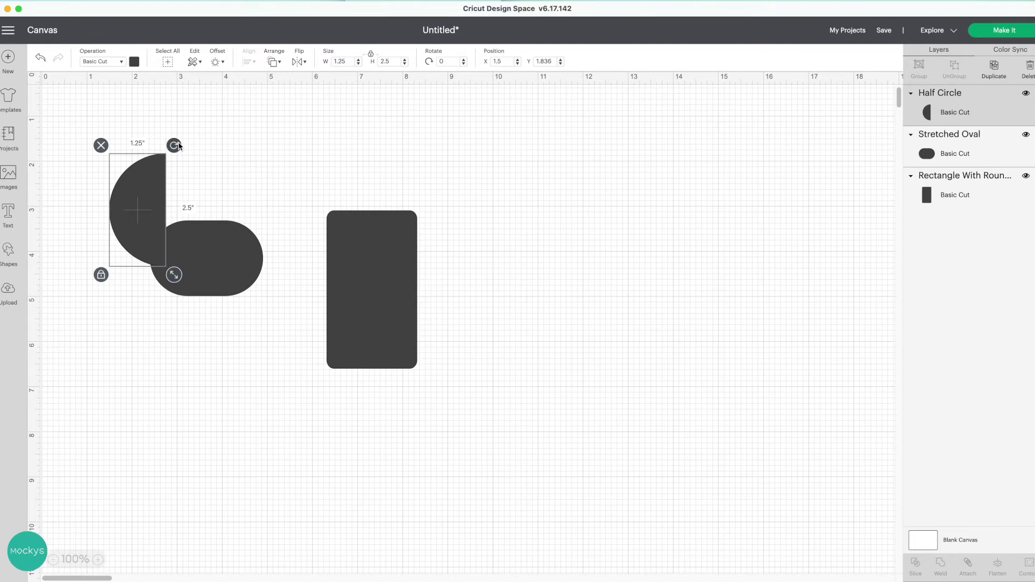
drag(175, 146, 192, 415)
- Unlock the stretched oval's proportions, flatten it slightly narrower than the rectangle, and place it over the rectangle's top edge
click(208, 268)
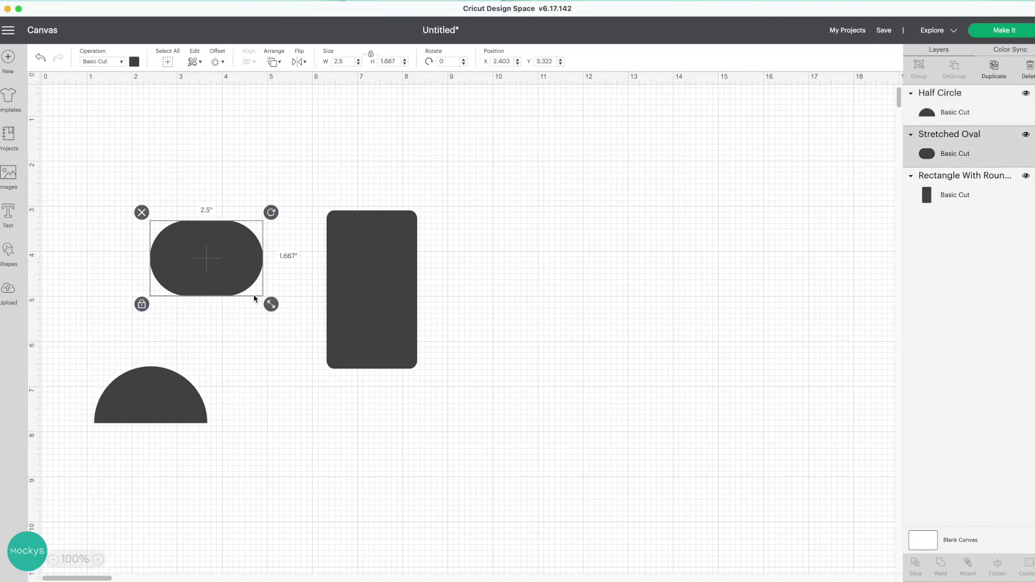
click(142, 304)
drag(271, 305, 414, 217)
click(97, 559)
click(97, 559)
click(97, 559)
scroll(304, 484, left, 5)
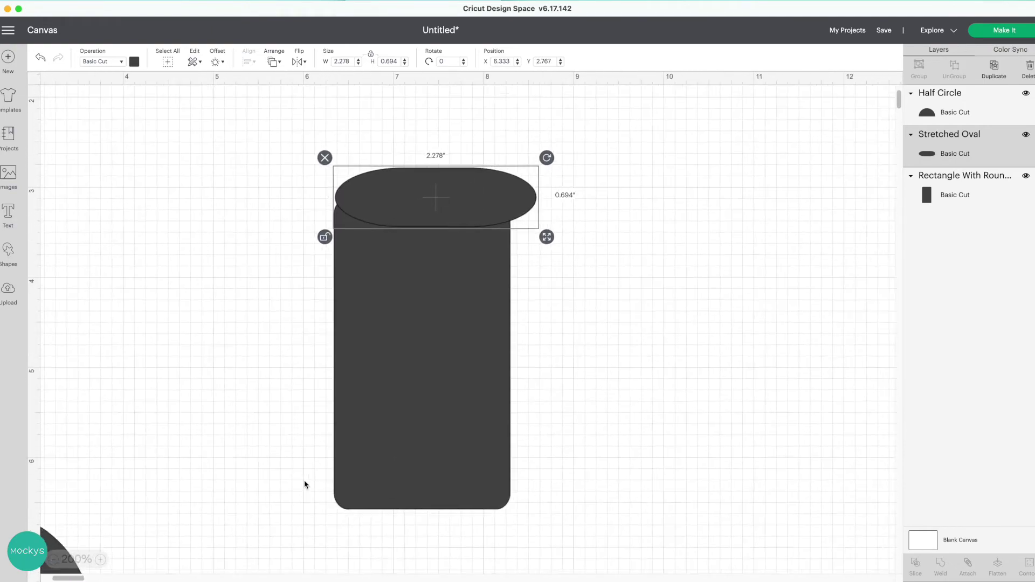
drag(510, 222, 460, 218)
drag(416, 183, 427, 193)
- Center the stretched oval and the rectangle horizontally on each other
drag(268, 127, 531, 363)
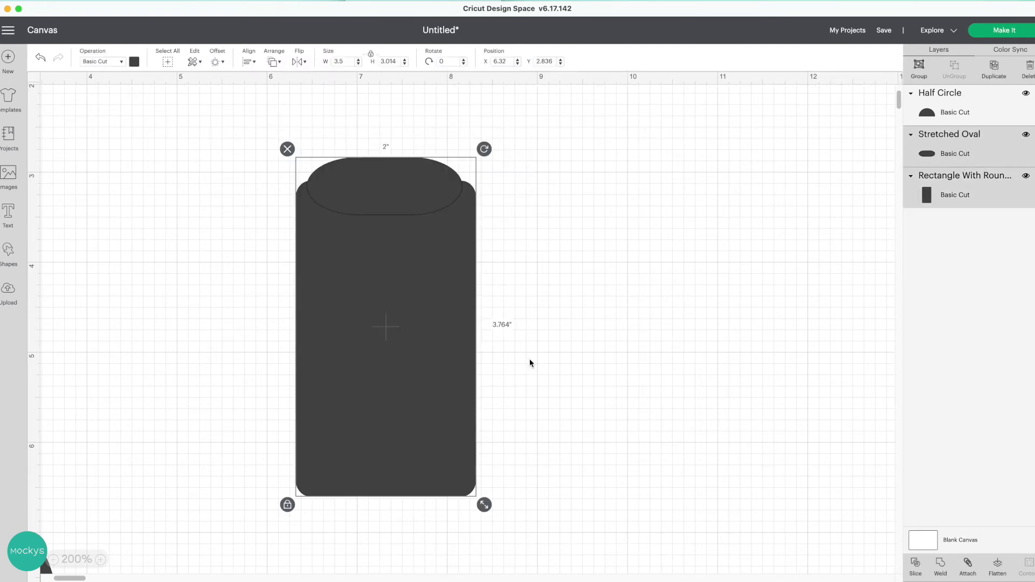
click(249, 61)
click(320, 106)
click(215, 259)
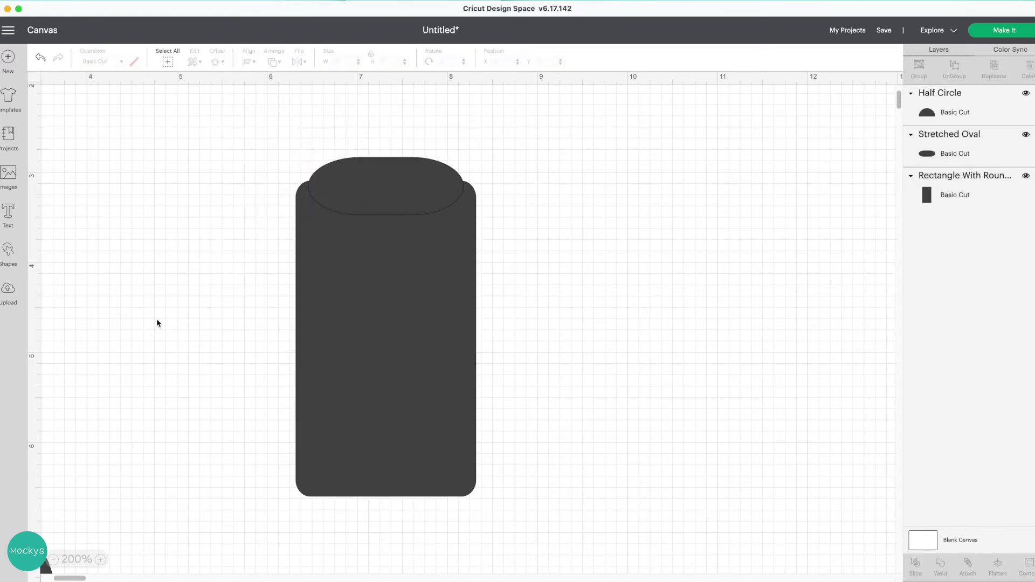
- Bring the half circle beside the rectangle and scale it down to about 1.19 inches wide by 0.59 inches high
scroll(157, 323, down, 5)
scroll(157, 323, left, 5)
drag(102, 415, 350, 139)
scroll(349, 142, up, 5)
scroll(349, 142, right, 1)
scroll(323, 162, down, 2)
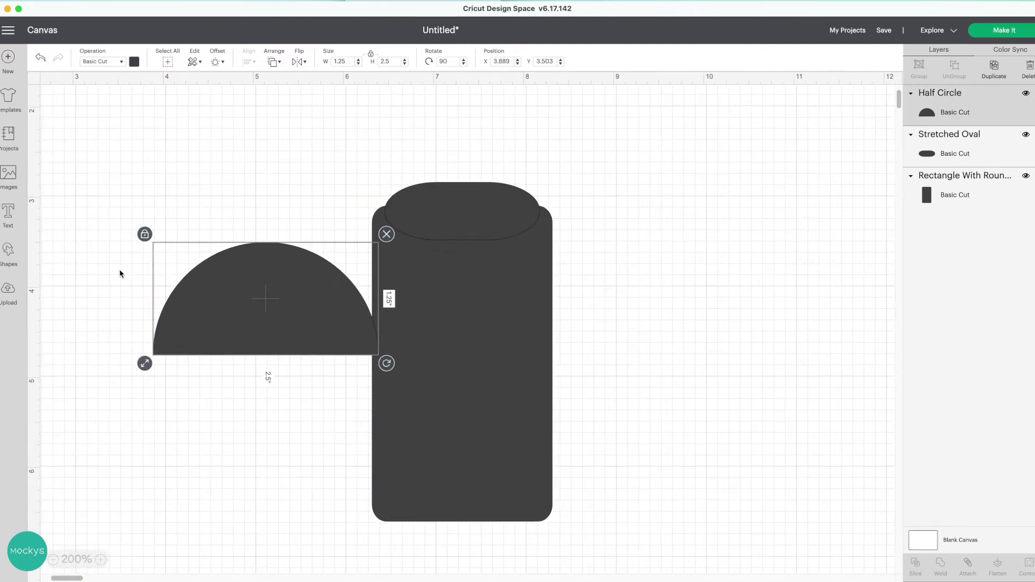
click(339, 345)
drag(340, 347, 341, 345)
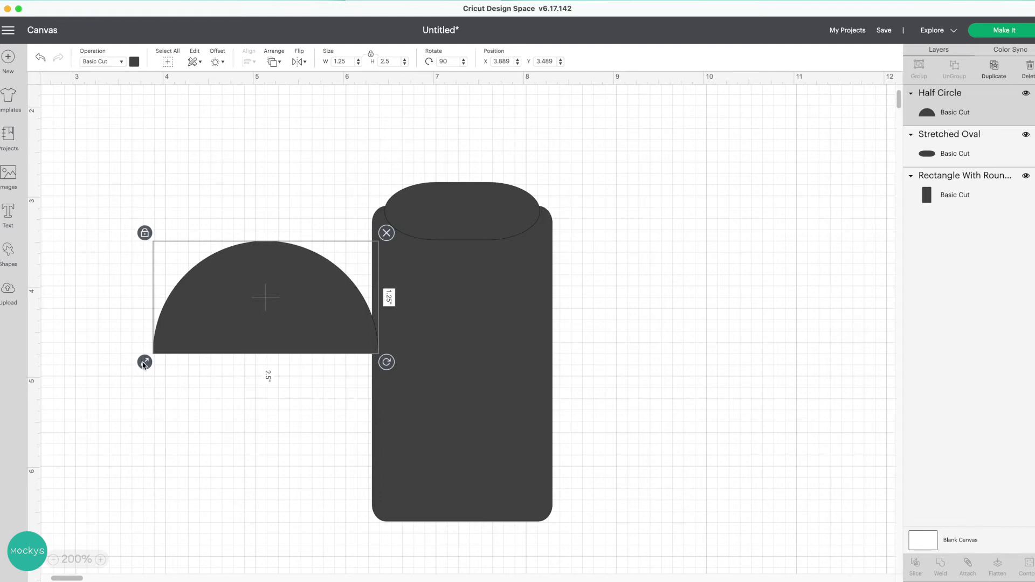
drag(144, 366, 262, 289)
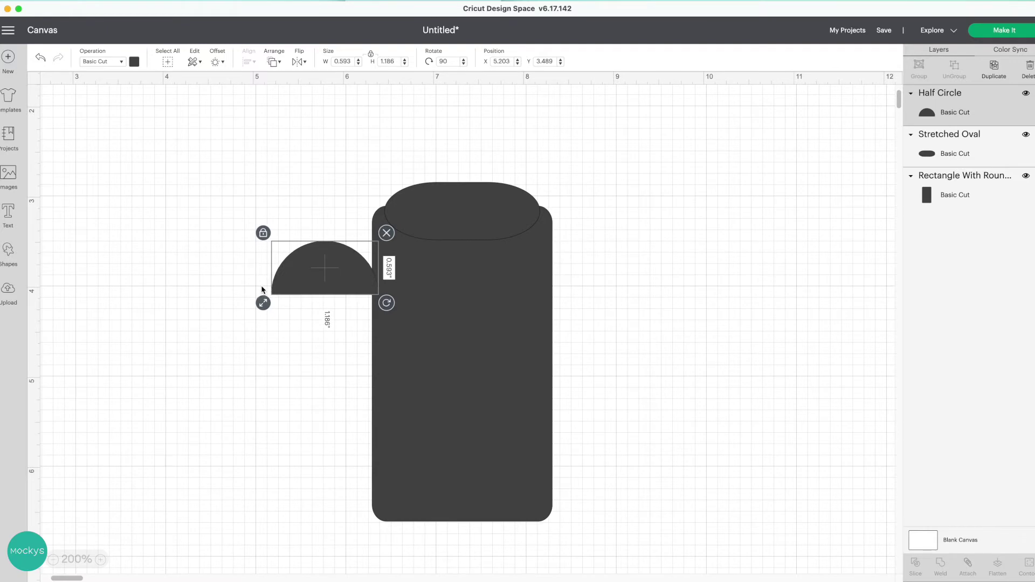
- Place the half circle over the middle of the stretched oval so its arc rises slightly above it
drag(329, 284, 472, 201)
click(283, 196)
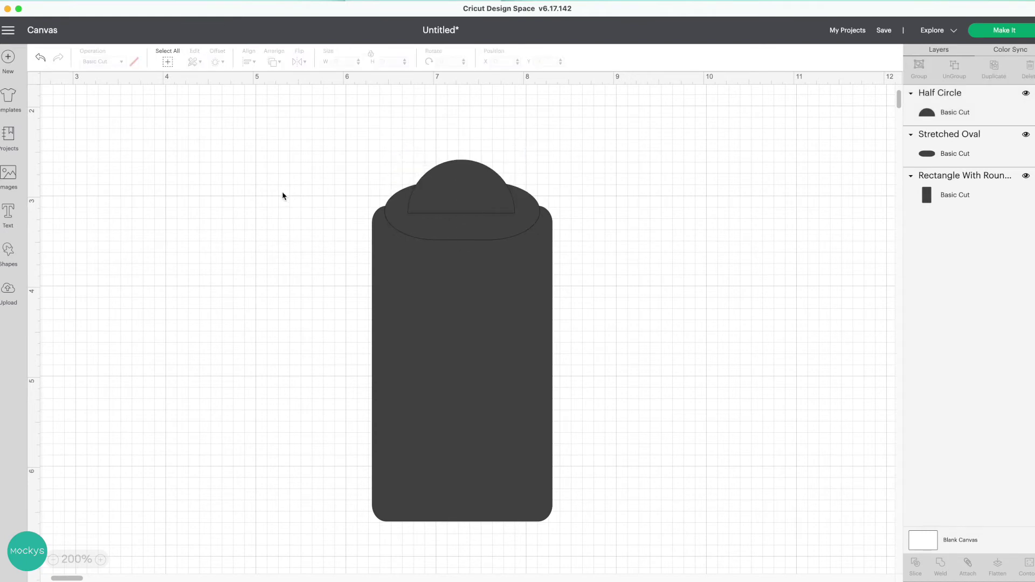
click(490, 181)
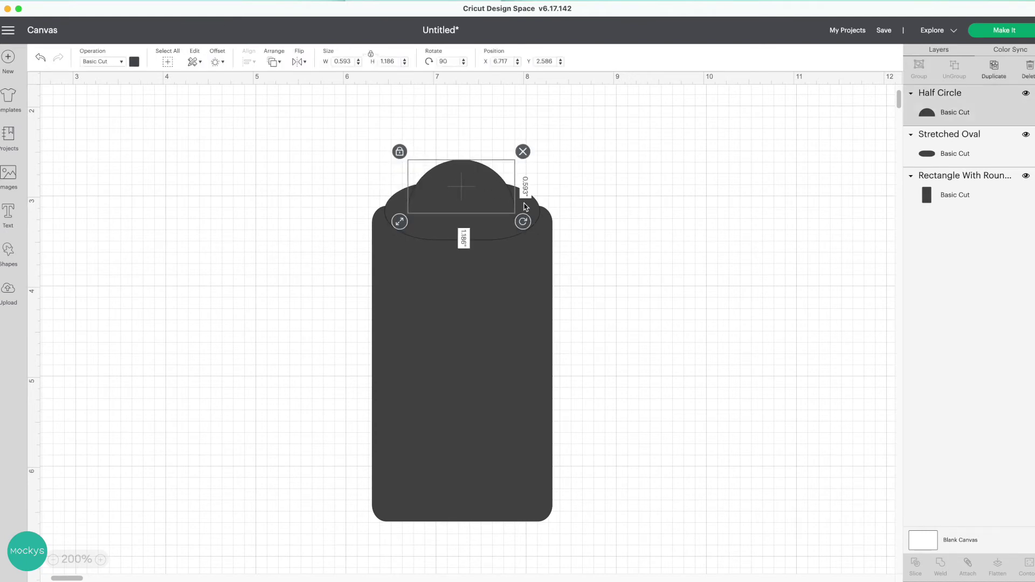
drag(457, 199, 455, 203)
click(291, 180)
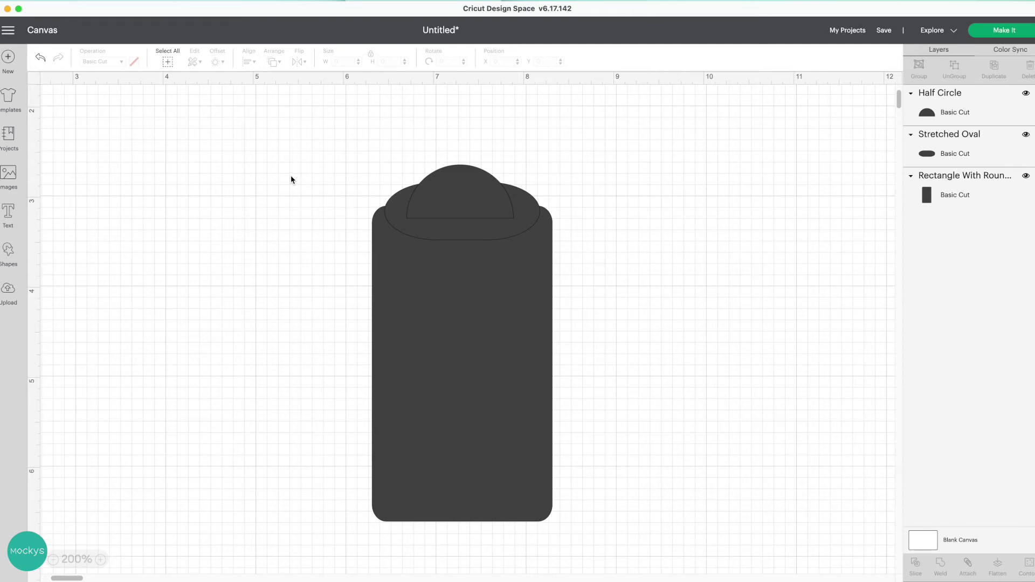
- Center the half circle, stretched oval and rectangle horizontally and weld them into one tag shape
drag(289, 148, 652, 488)
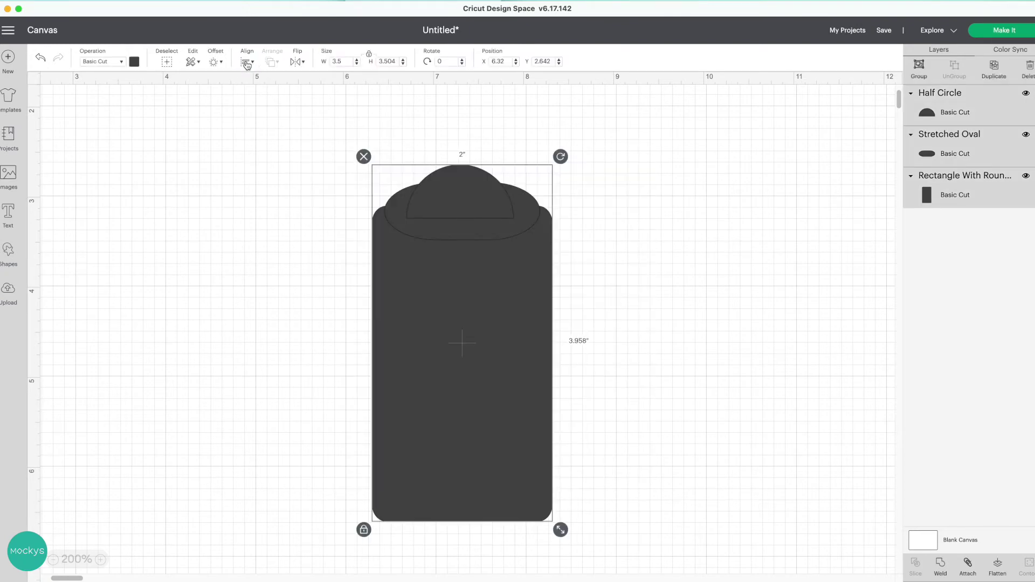
click(246, 61)
click(307, 106)
click(940, 567)
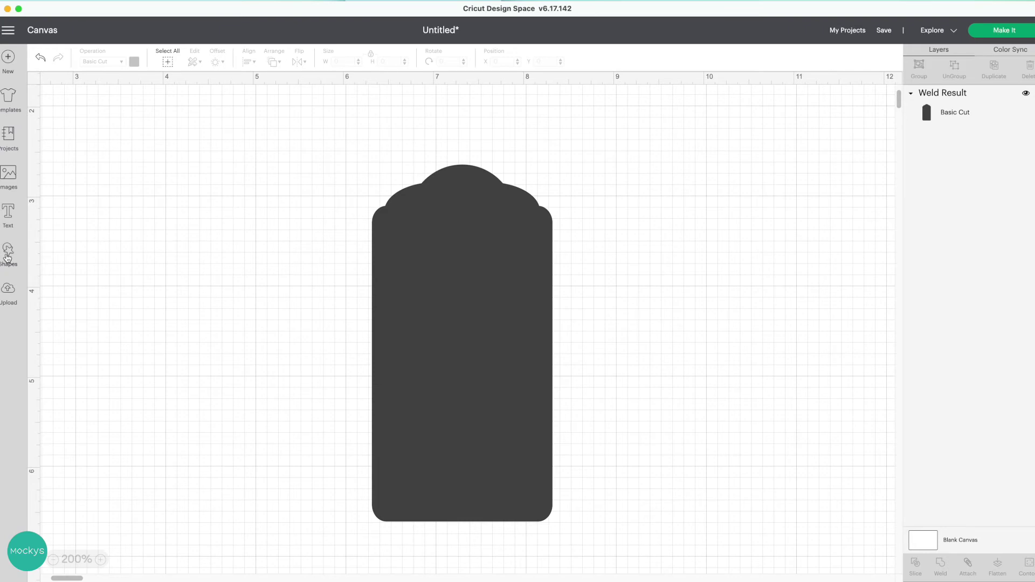
- Insert a circle beside the tag and set its width to 0.25 inches with proportions locked
click(7, 257)
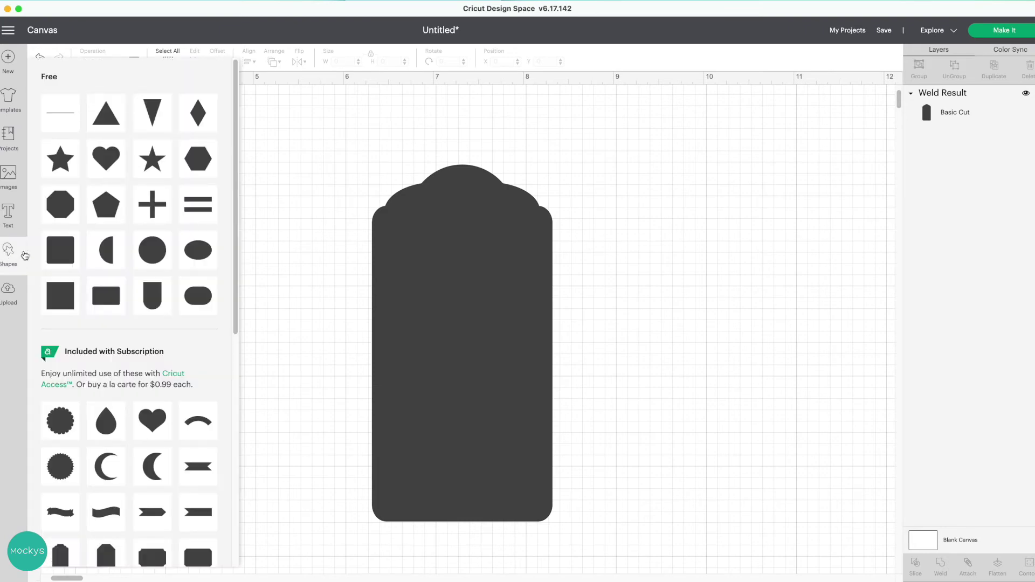
click(158, 253)
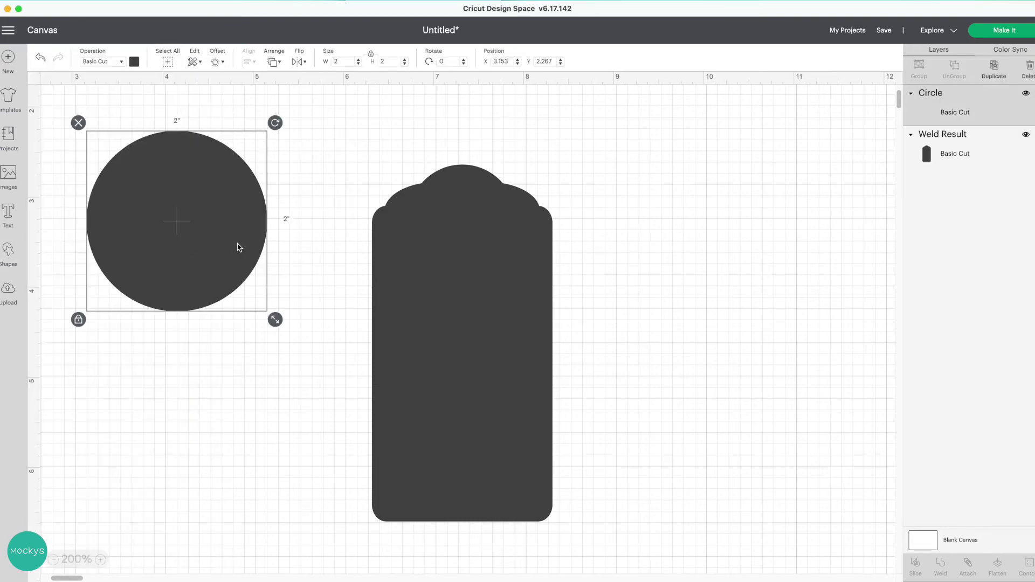
drag(217, 247, 270, 310)
drag(325, 376, 196, 240)
click(336, 63)
text(.25)
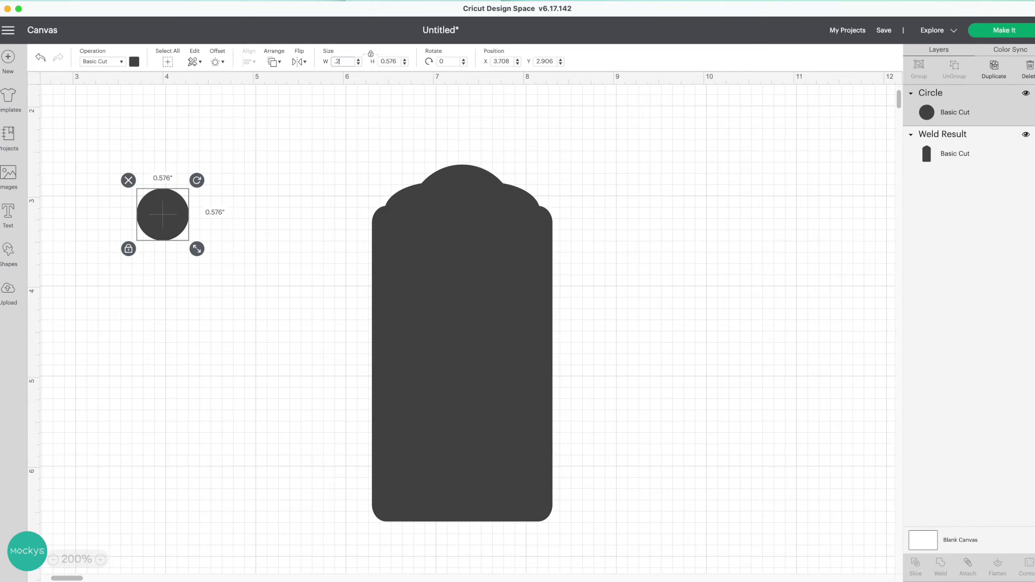
key(Return)
- Place the small circle near the tag's top edge and center it horizontally on the tag
drag(147, 197, 464, 187)
drag(348, 144, 621, 360)
click(247, 62)
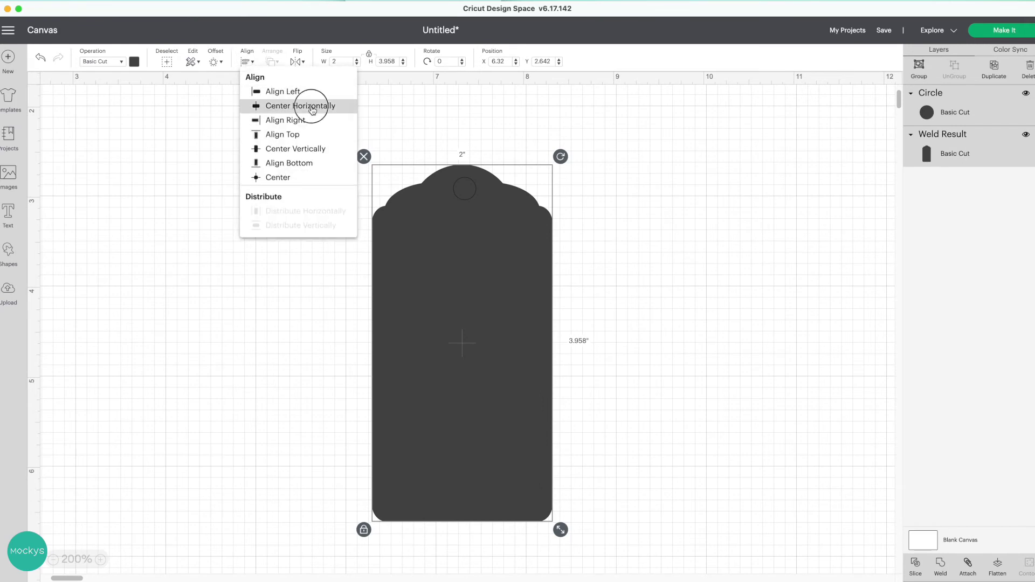
click(312, 110)
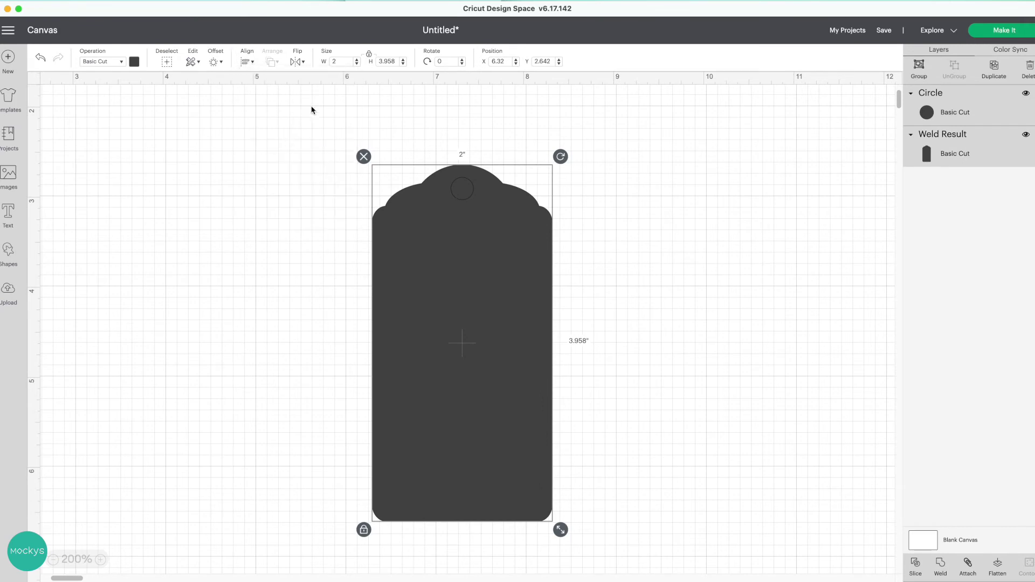
- Slice the circle out of the tag and delete both leftover circle pieces to leave a punched hole
click(922, 564)
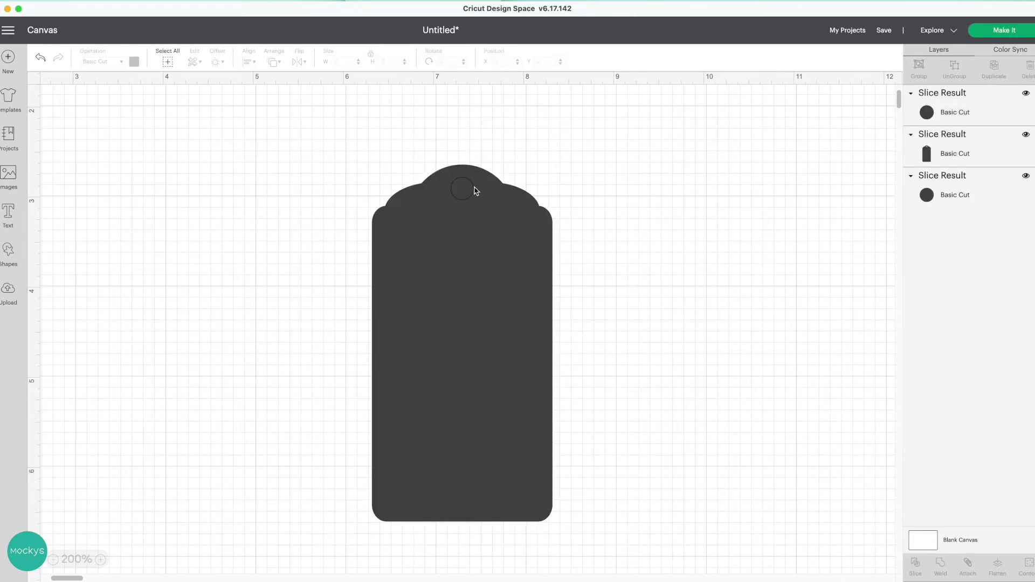
click(461, 198)
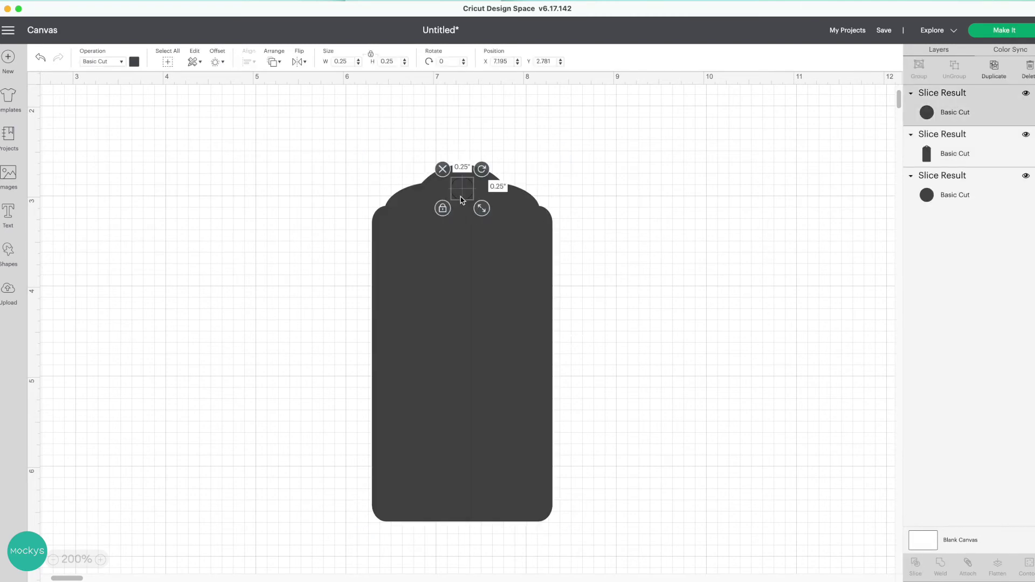
key(Delete)
click(462, 199)
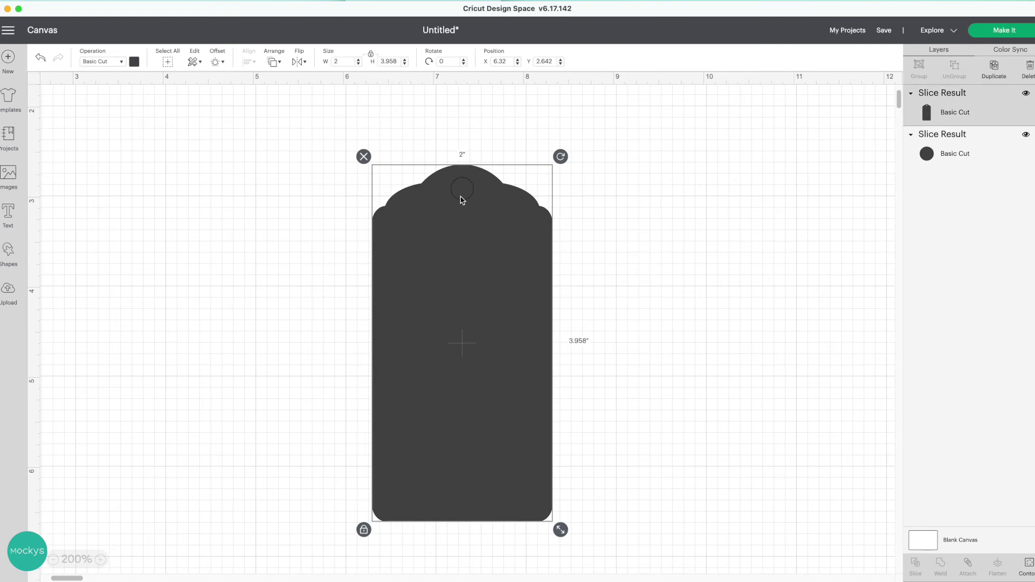
drag(494, 233, 362, 215)
click(466, 157)
click(462, 189)
key(Delete)
drag(258, 279, 380, 276)
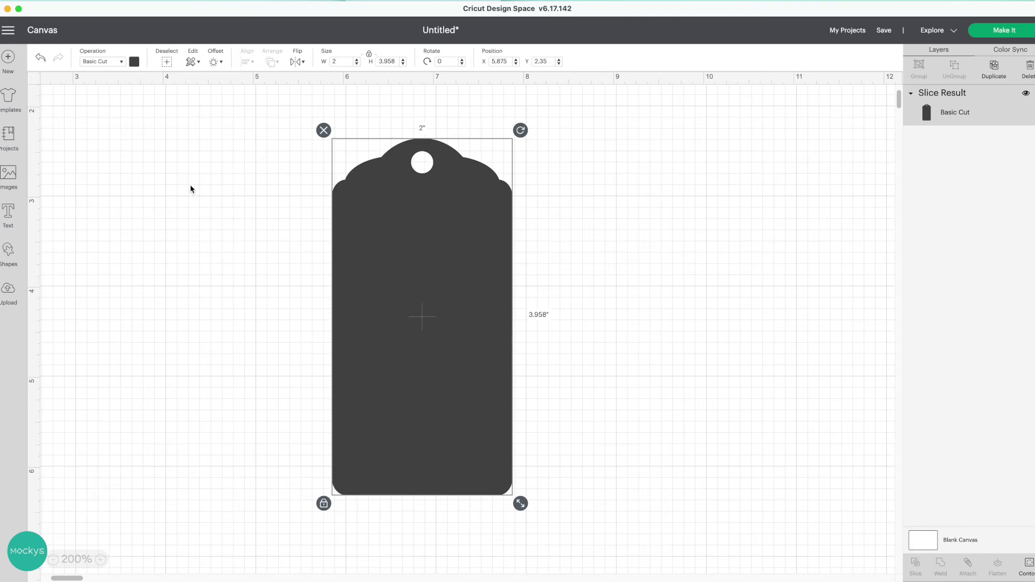
- Recolor the tag dark green and move it aside to free up canvas space for a new shape
click(134, 61)
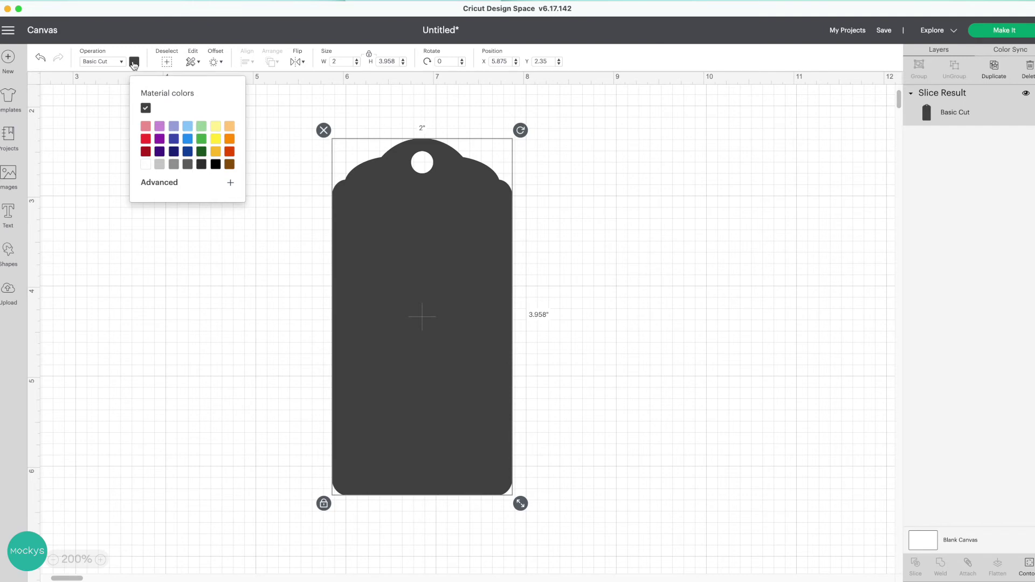
click(199, 153)
click(206, 272)
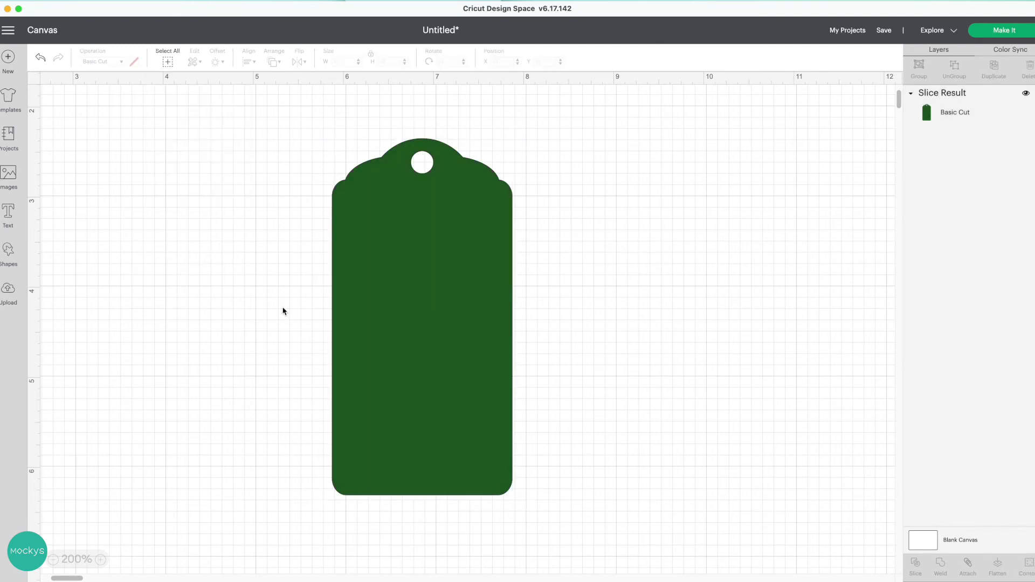
click(460, 418)
drag(461, 419, 626, 422)
click(165, 311)
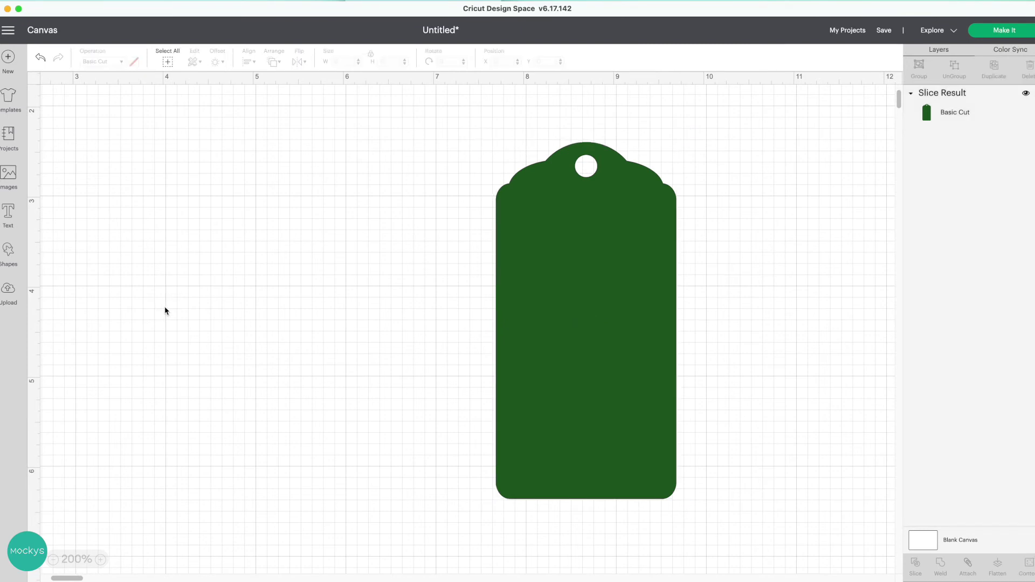
- Insert the narrow inverted triangle, rotate it 180 degrees to point upward, and shrink it to about 0.67 by 1.01 inches
click(9, 257)
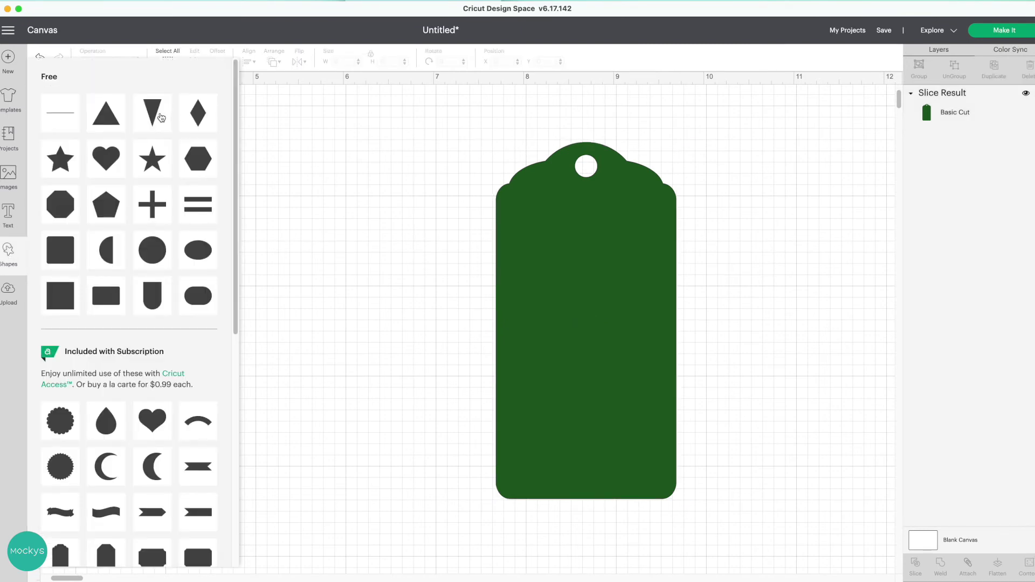
click(160, 118)
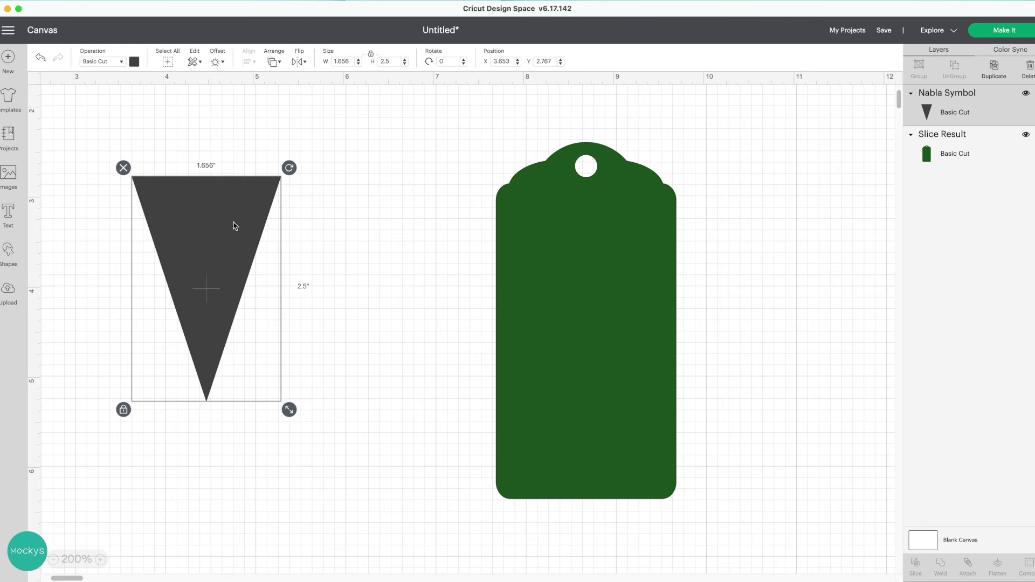
drag(289, 167, 125, 396)
drag(203, 358, 289, 310)
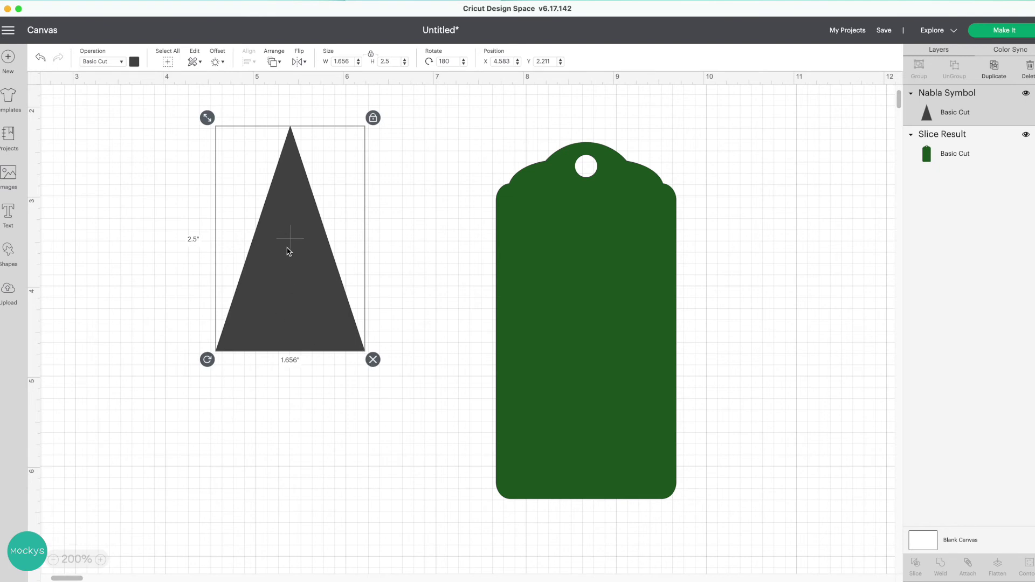
drag(207, 117, 295, 252)
drag(334, 341, 296, 283)
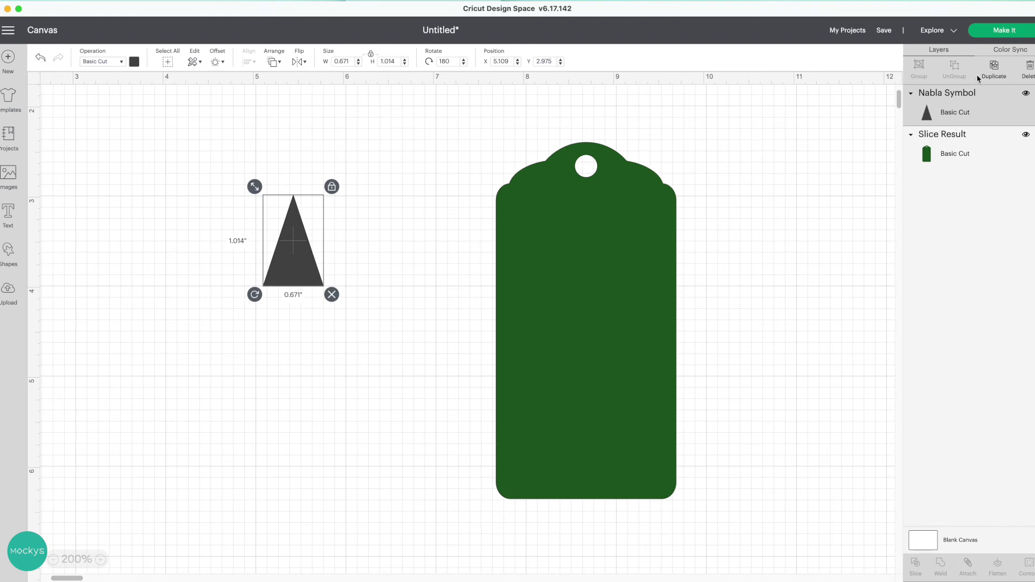
- Duplicate the triangle twice and stack the three triangles in a vertical overlap to form a Christmas tree
click(994, 69)
click(993, 69)
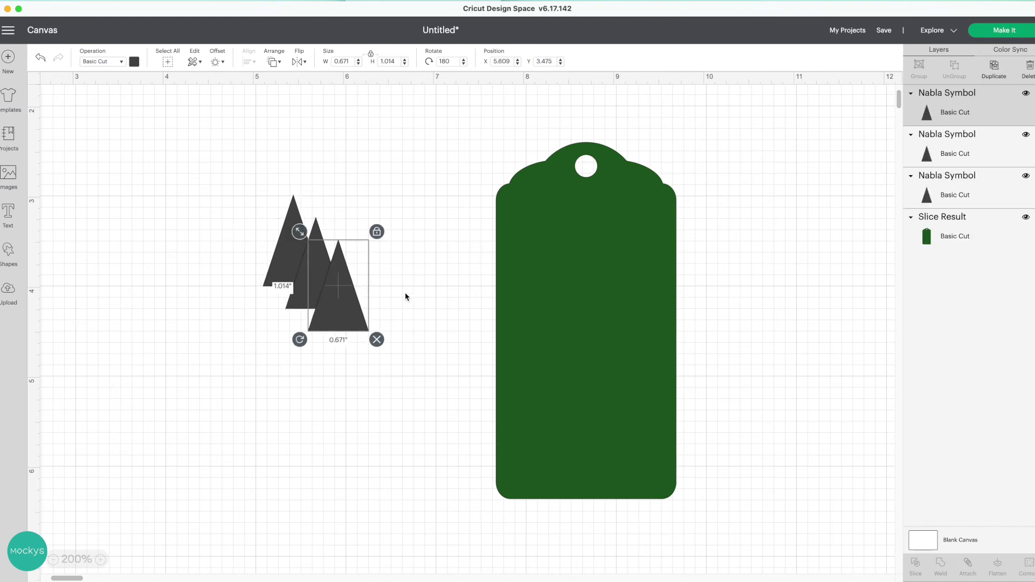
drag(340, 306, 293, 358)
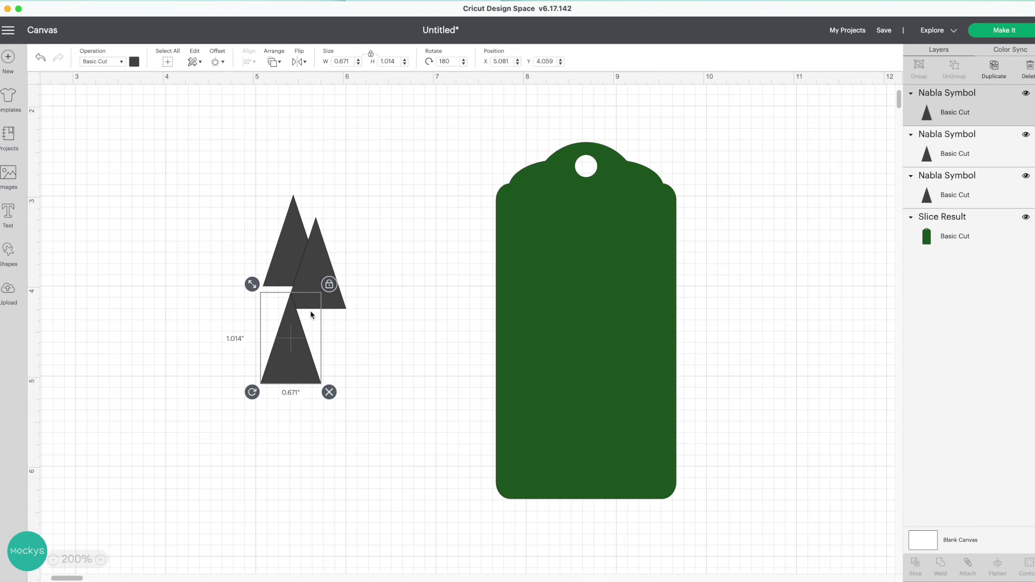
drag(316, 270, 293, 321)
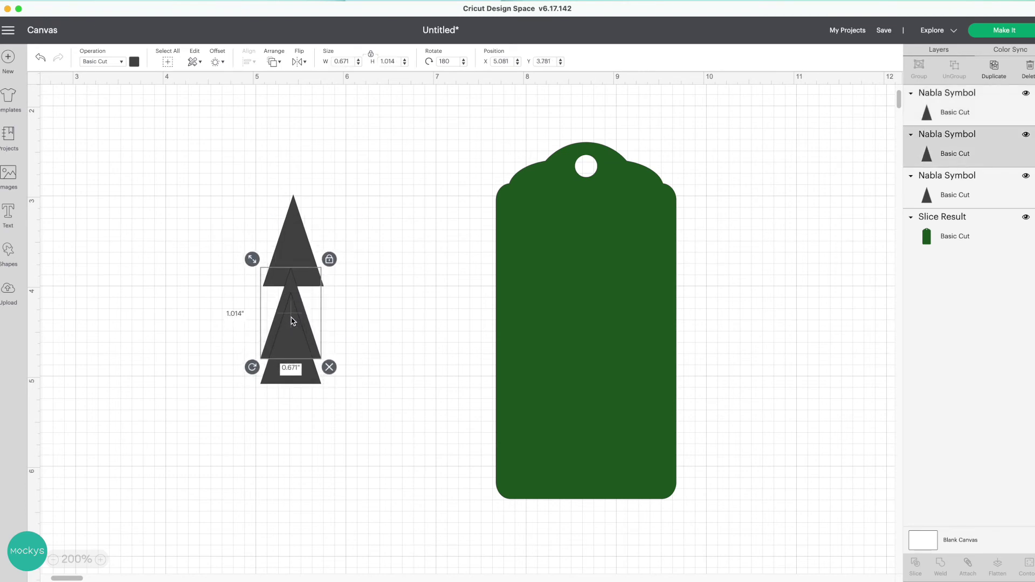
drag(303, 240, 297, 282)
click(243, 205)
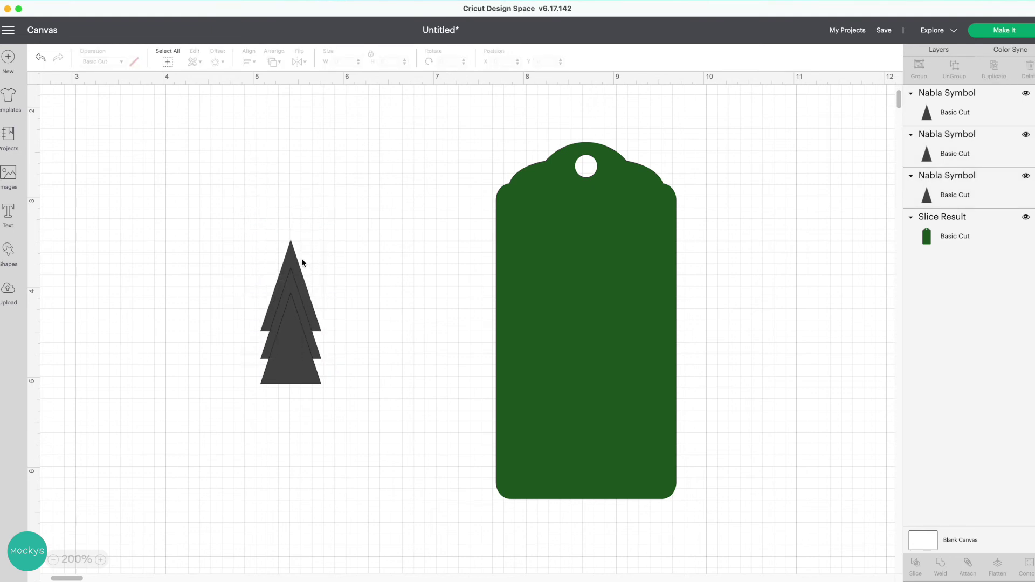
- Shrink the tree's top triangle to about 0.58 inches wide and the middle one to about 0.67 inches, keeping the tiers evenly overlapped
click(313, 310)
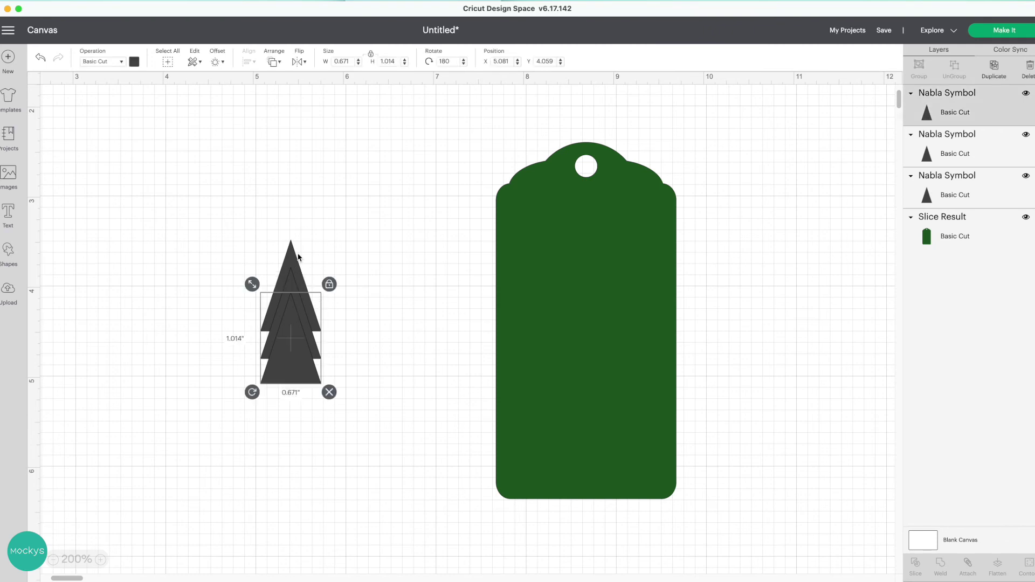
click(298, 257)
drag(252, 232, 293, 253)
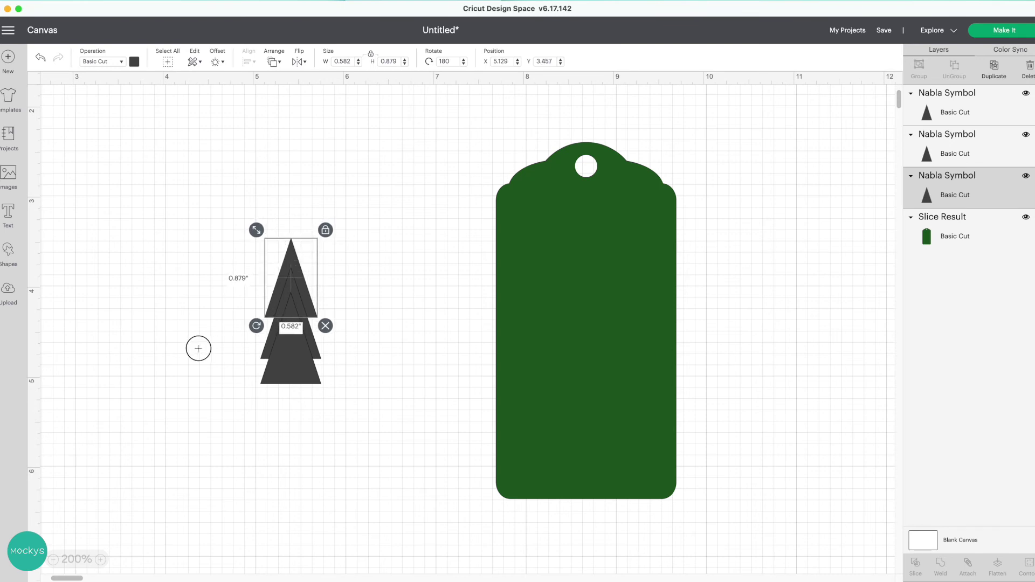
click(198, 350)
click(266, 351)
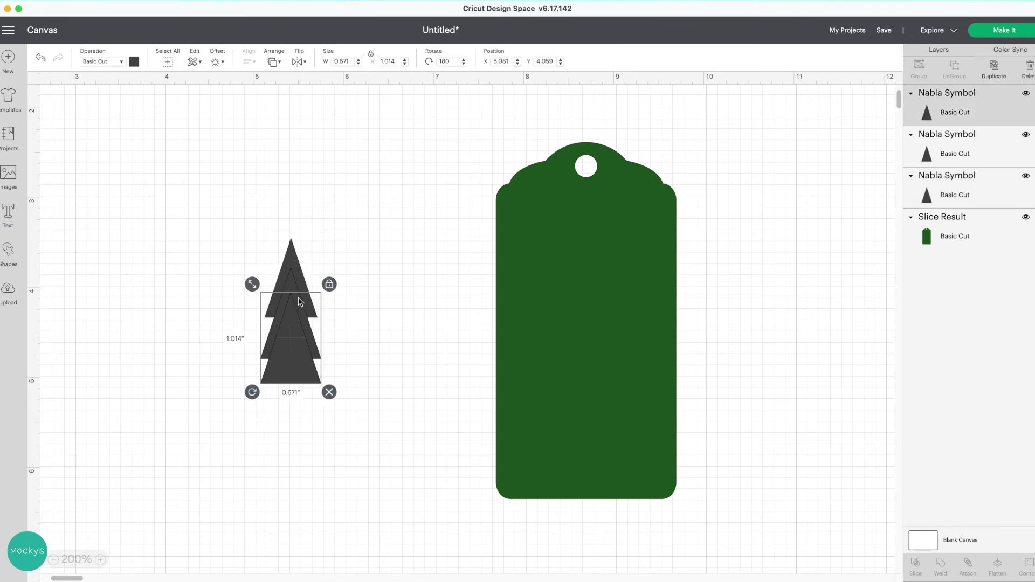
click(292, 285)
drag(254, 259, 254, 260)
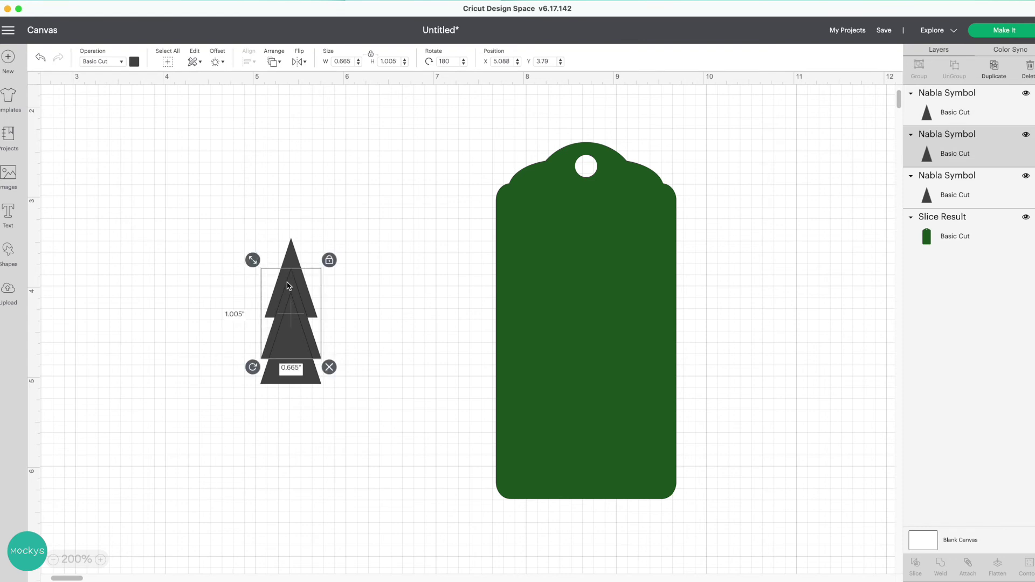
click(361, 355)
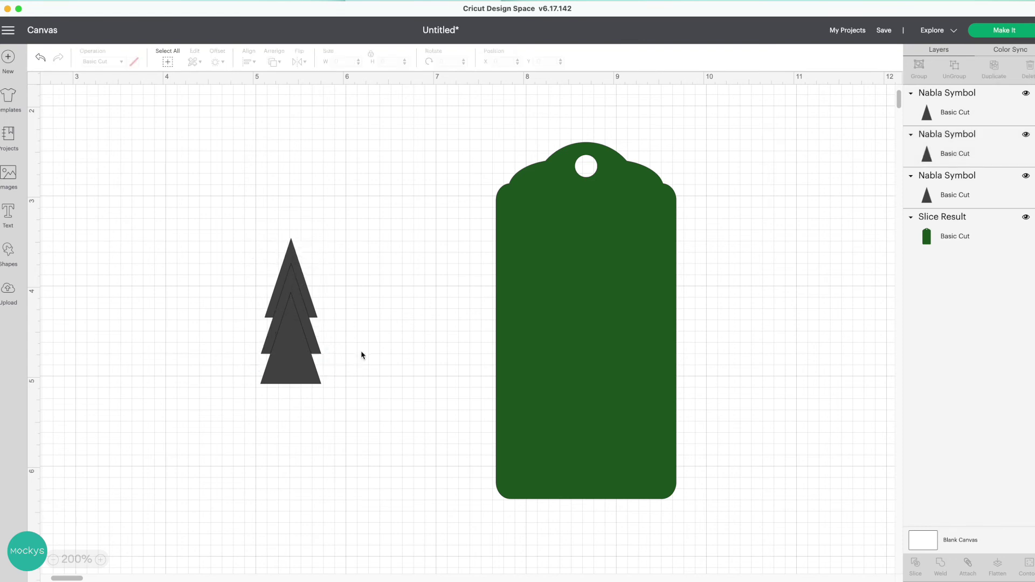
- Center the three triangles horizontally and weld them into one tree shape
click(352, 413)
drag(352, 413, 250, 182)
click(246, 63)
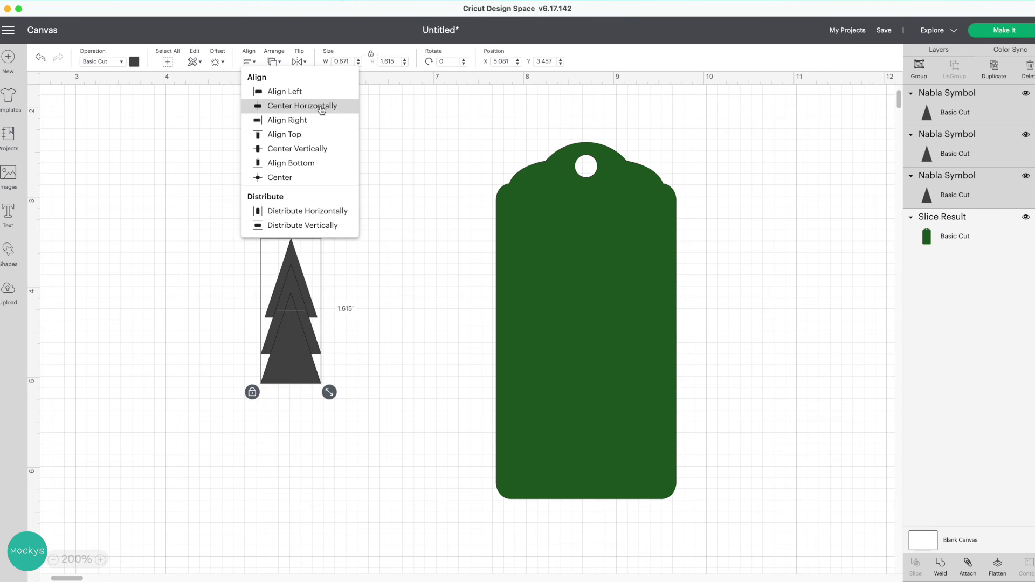
click(321, 107)
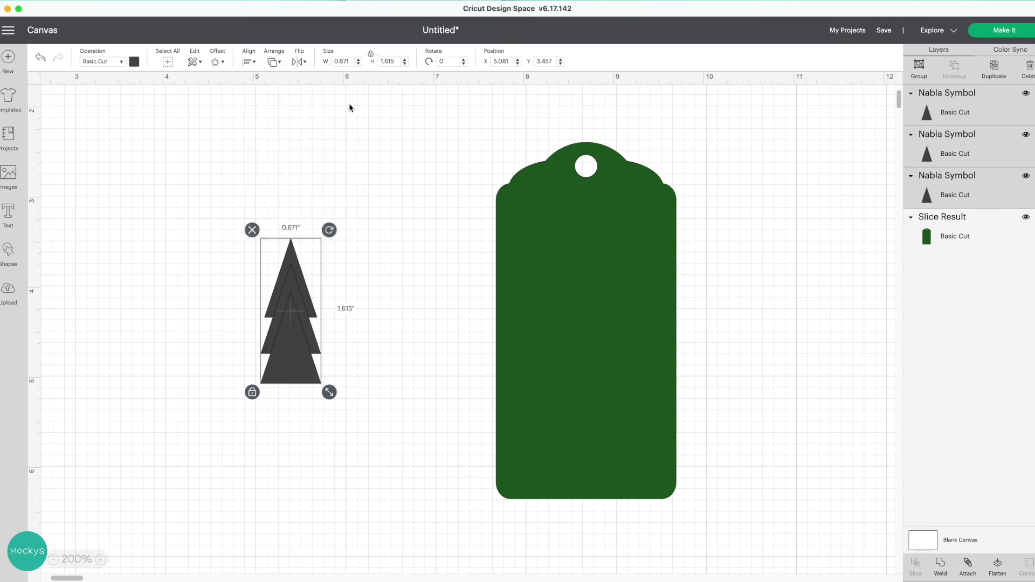
click(940, 565)
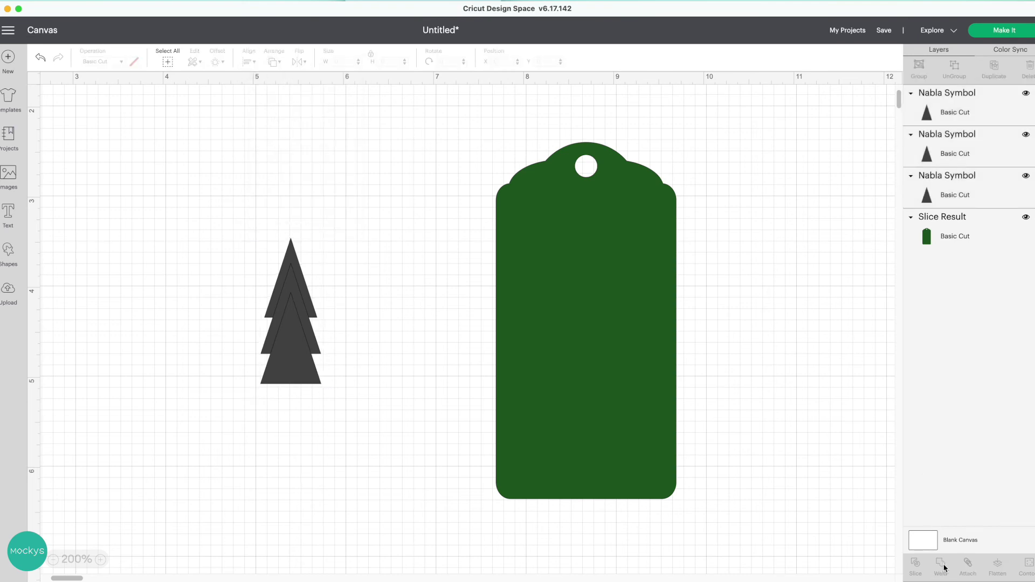
- Place the welded tree in the tag's lower right corner and shrink it to about 0.48 by 1.15 inches
click(295, 357)
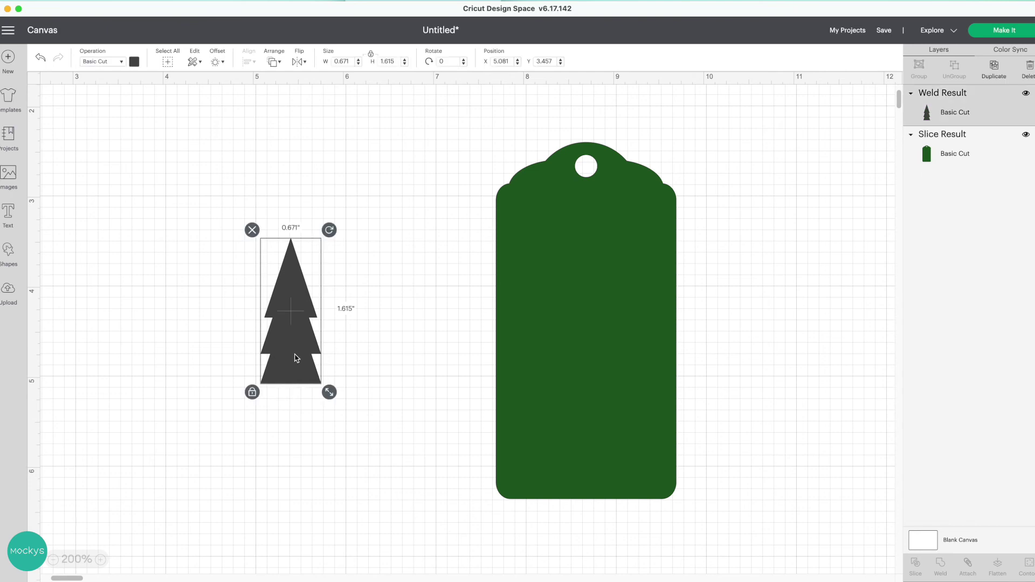
drag(295, 357, 642, 453)
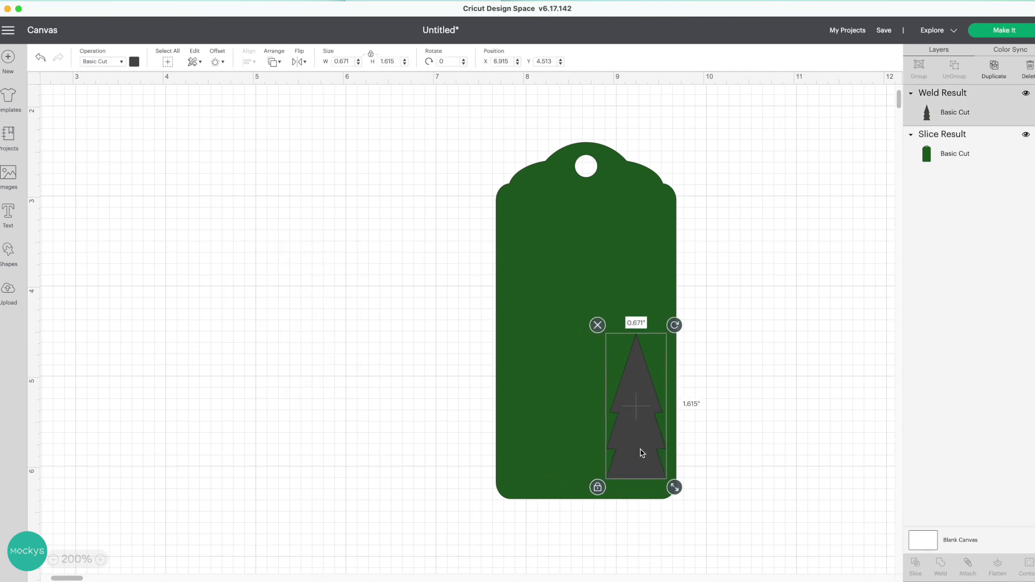
drag(675, 487, 650, 467)
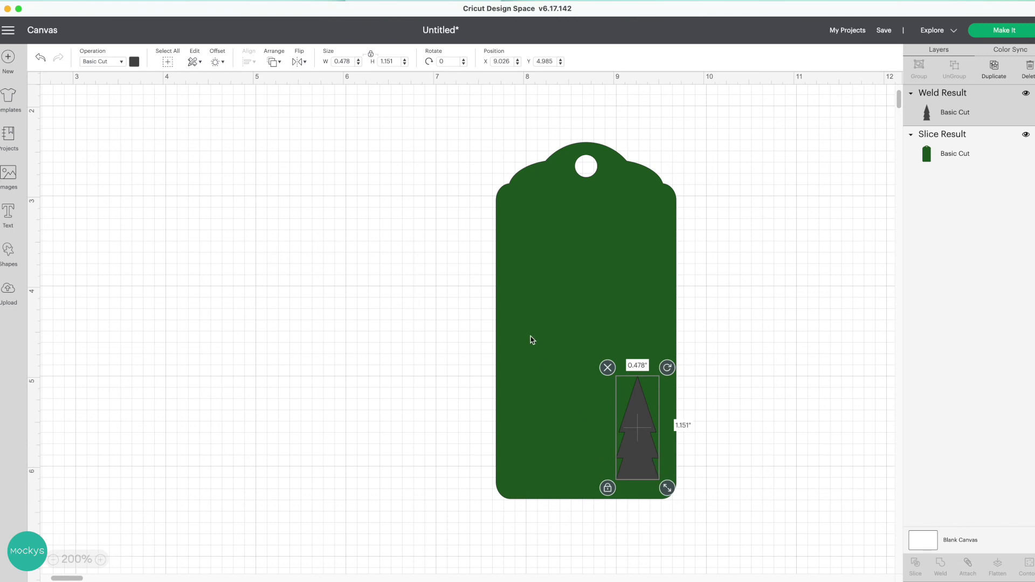
- Slice the tree out of the tag and delete the leftover dark gray tree piece
drag(426, 203, 787, 557)
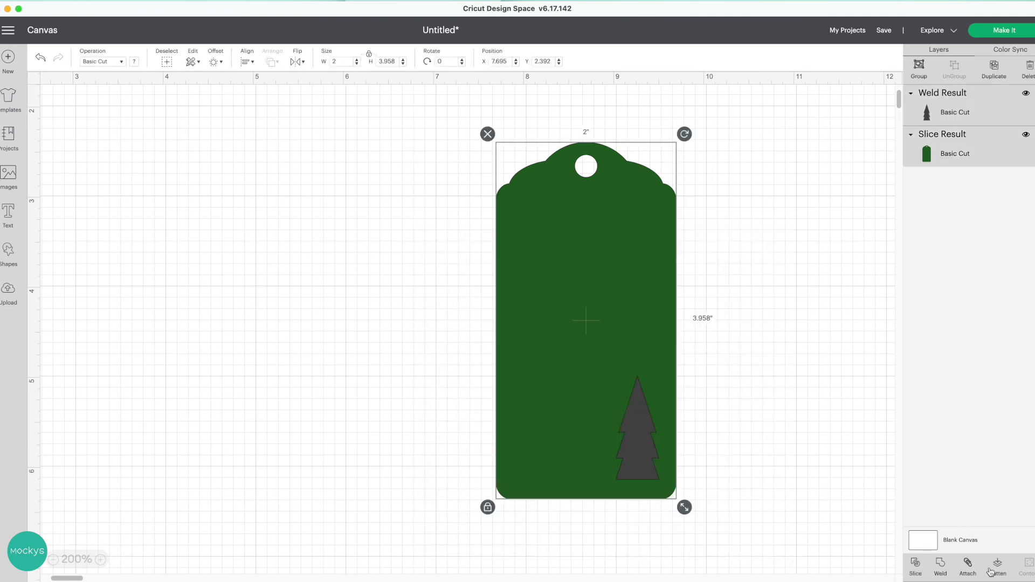
click(916, 565)
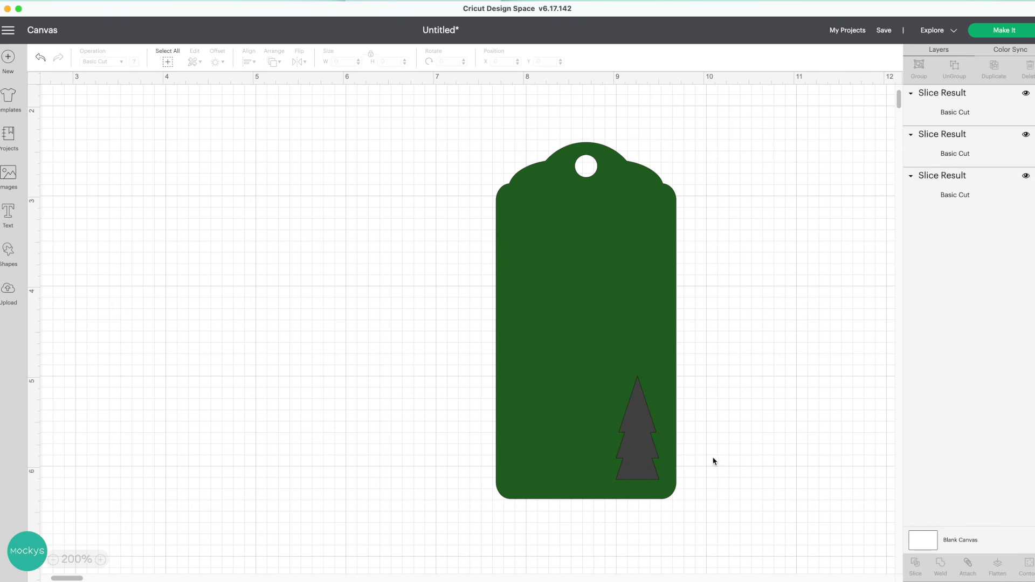
click(647, 456)
drag(647, 455, 797, 455)
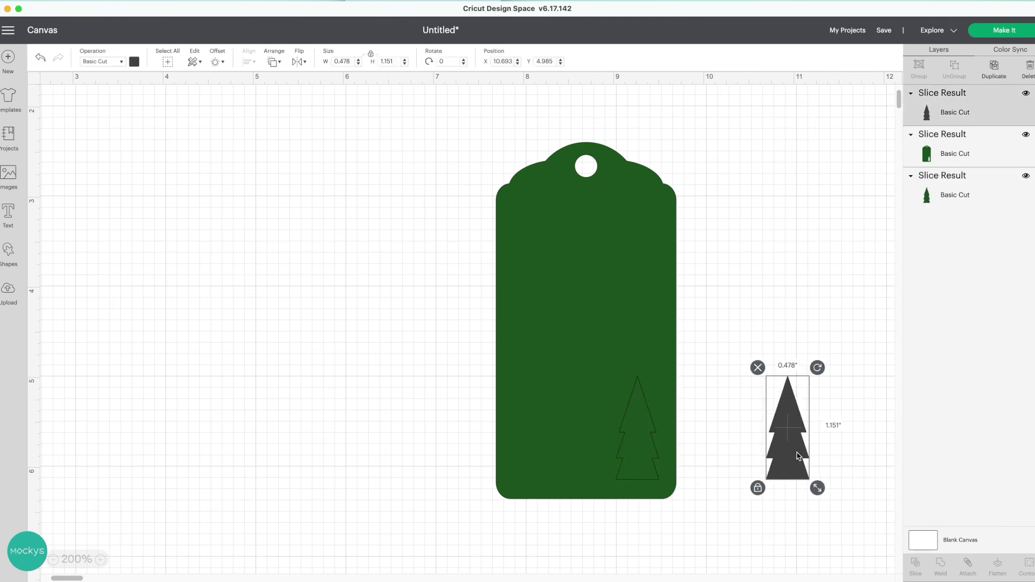
key(Delete)
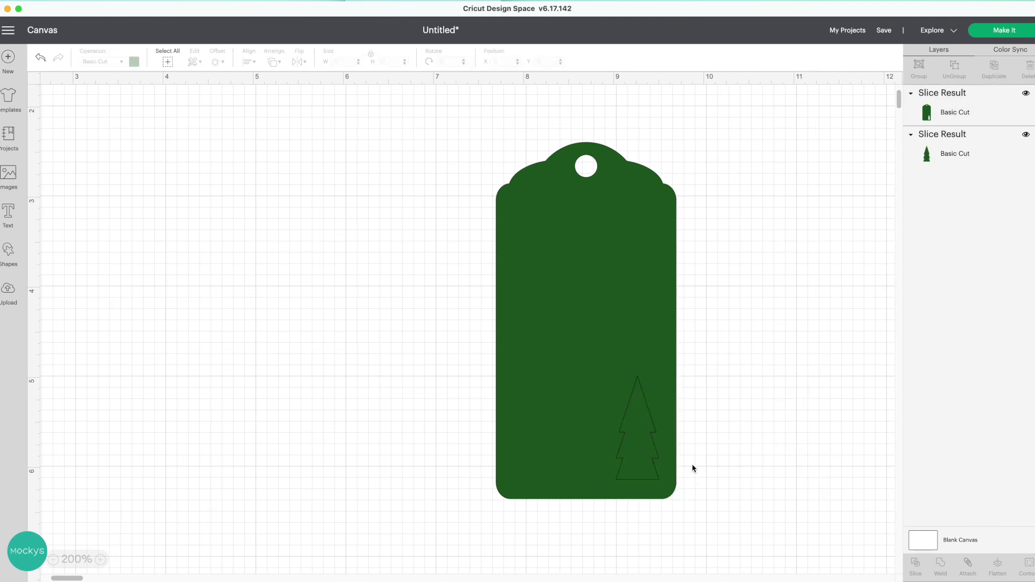
- Bring the leftover green tree in front of the tag, shrink it to about 0.33 by 0.80 inches, and place it left of the cutout
click(636, 456)
click(966, 151)
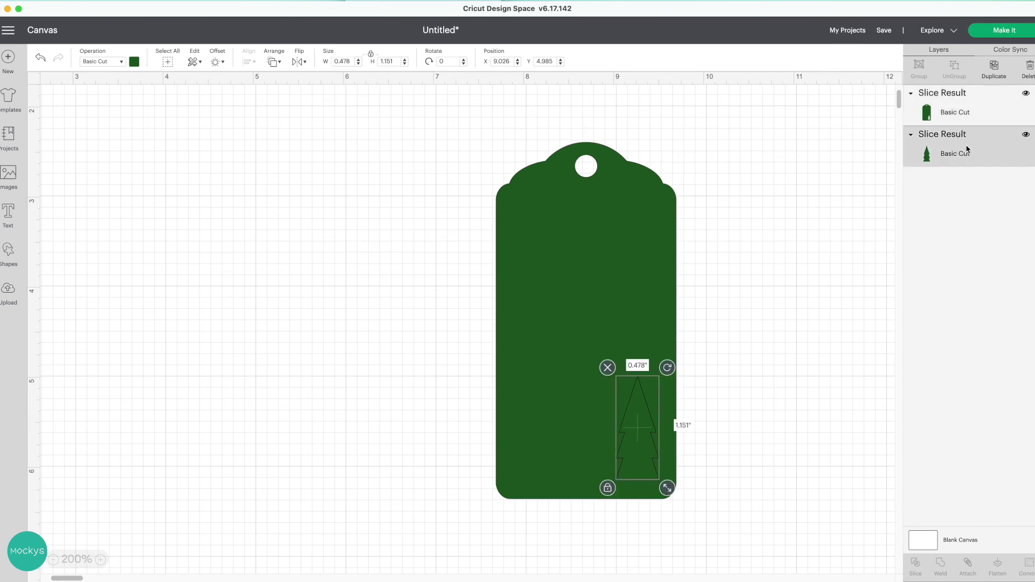
mouse_move(966, 151)
mouse_down()
mouse_move(965, 83)
mouse_move(966, 158)
mouse_up()
click(955, 113)
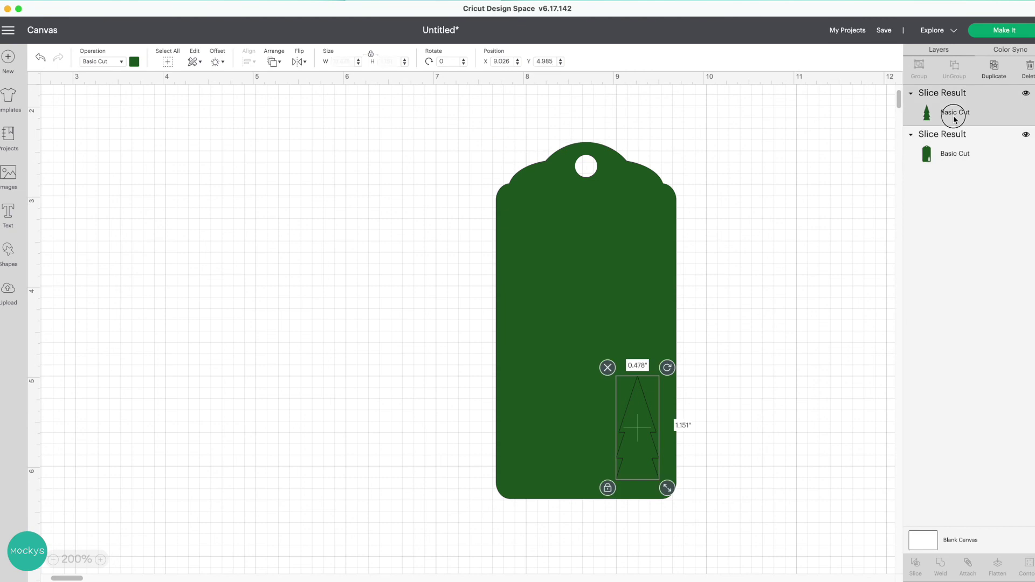
drag(642, 441, 584, 439)
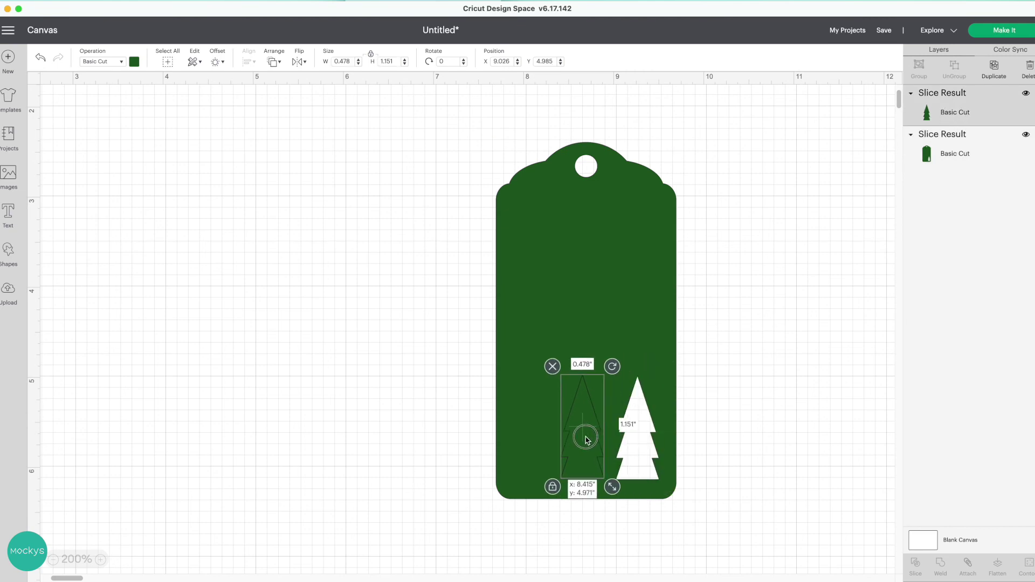
drag(612, 487, 596, 462)
drag(572, 427, 589, 459)
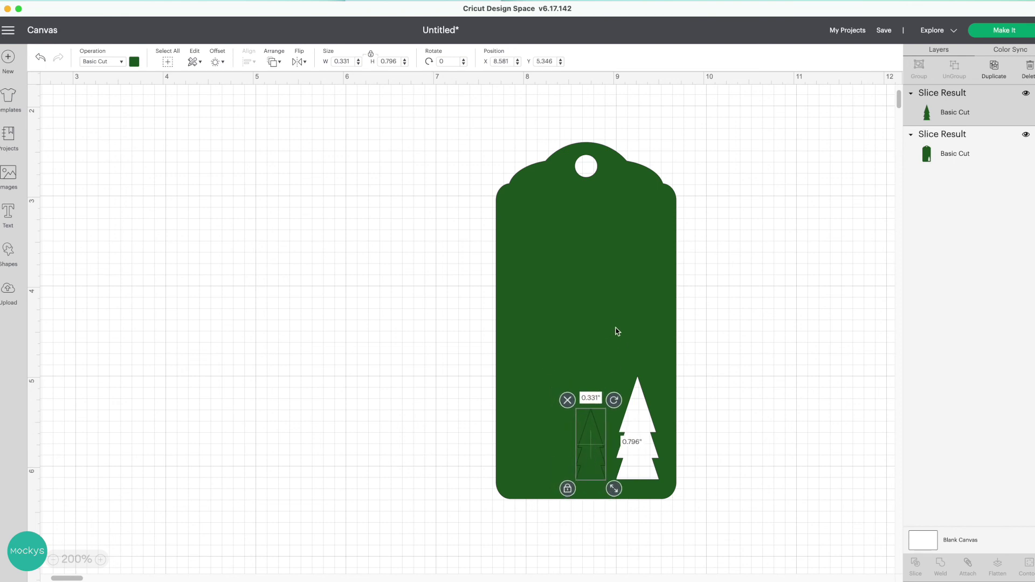
- Slice the smaller tree out of the tag and delete one of the leftover tree pieces
shift+click(616, 319)
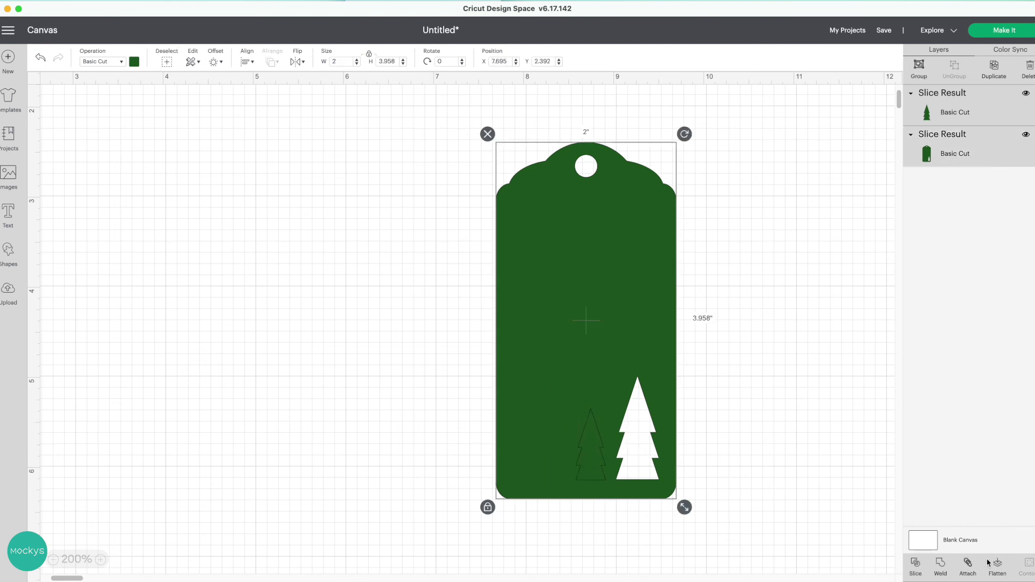
click(916, 566)
click(755, 466)
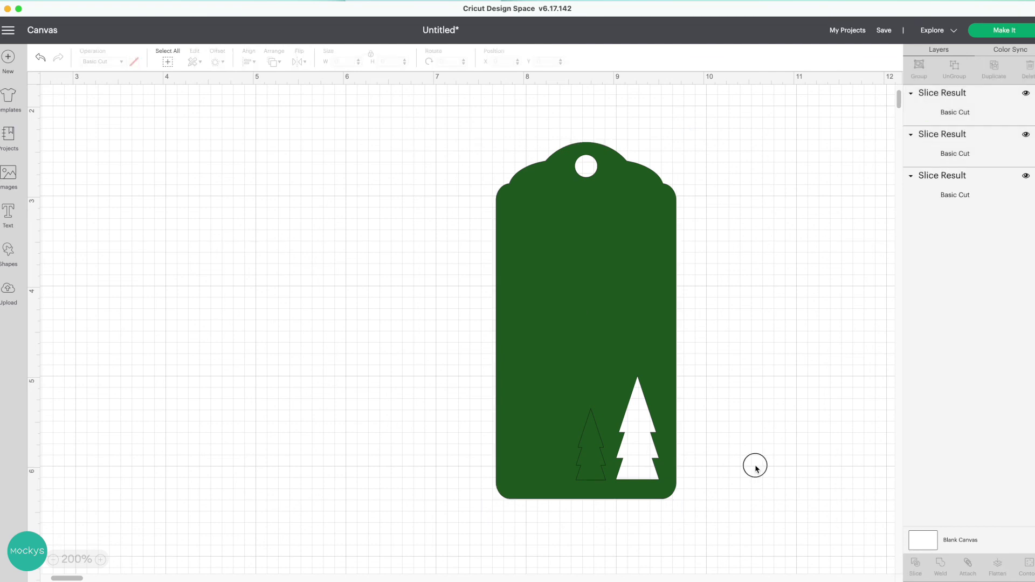
click(595, 464)
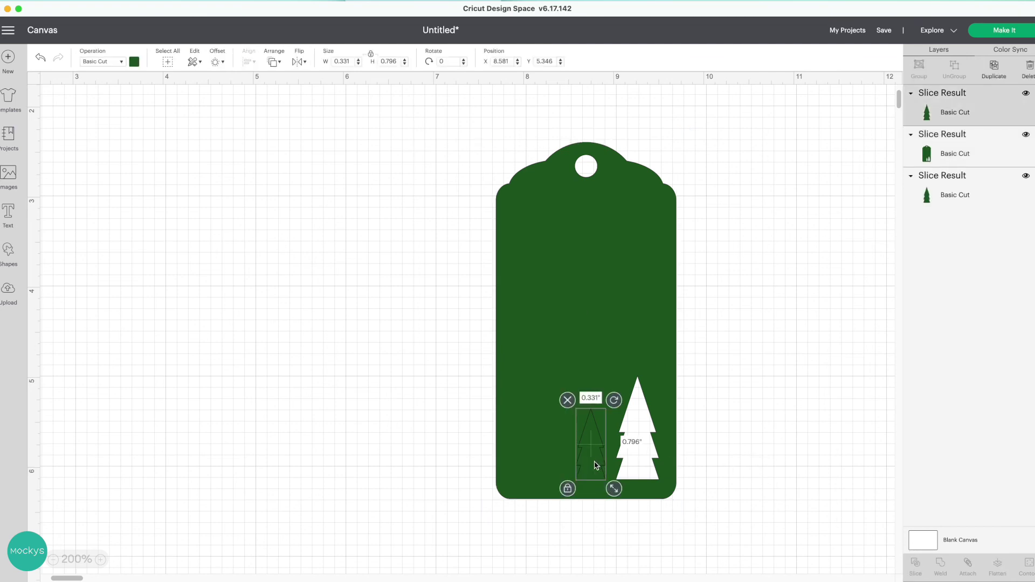
click(596, 466)
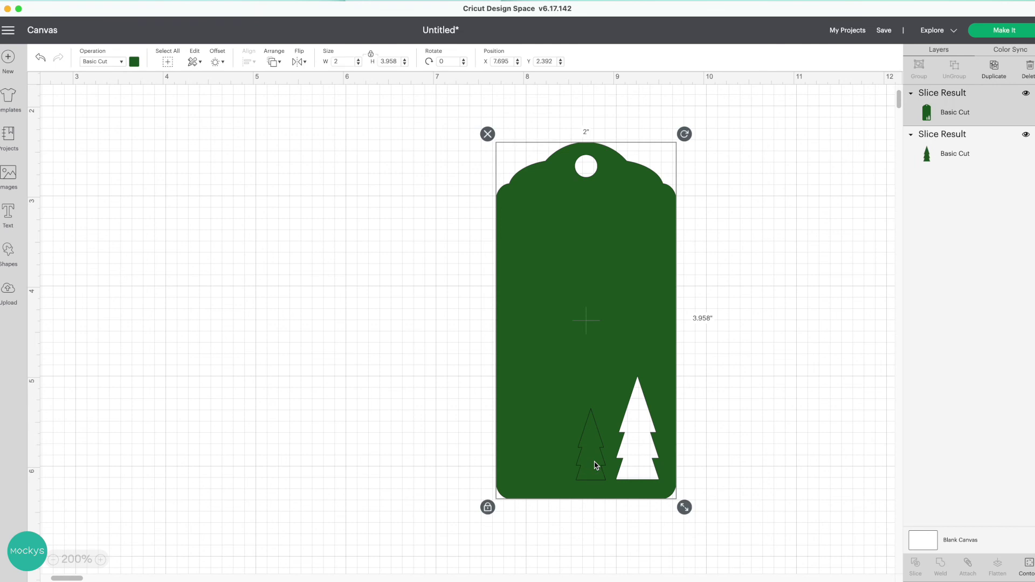
- Bring the remaining small tree piece in front of the tag in the layer order
drag(966, 112, 962, 178)
drag(952, 102, 965, 165)
click(954, 112)
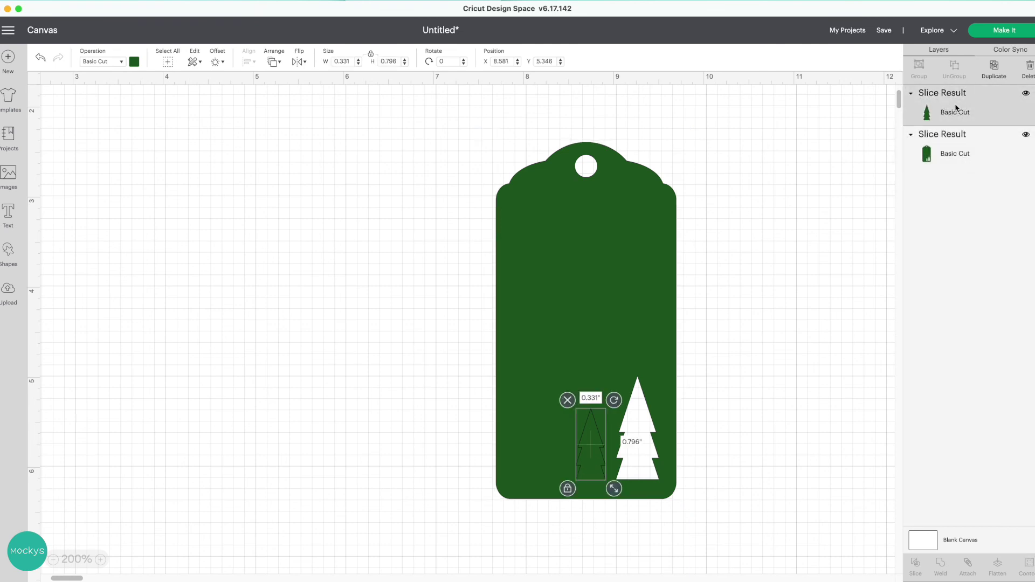
- Shrink the tree to about 0.23 by 0.55 inches above and between the two cutouts, and slice it out of the tag
drag(594, 466, 613, 396)
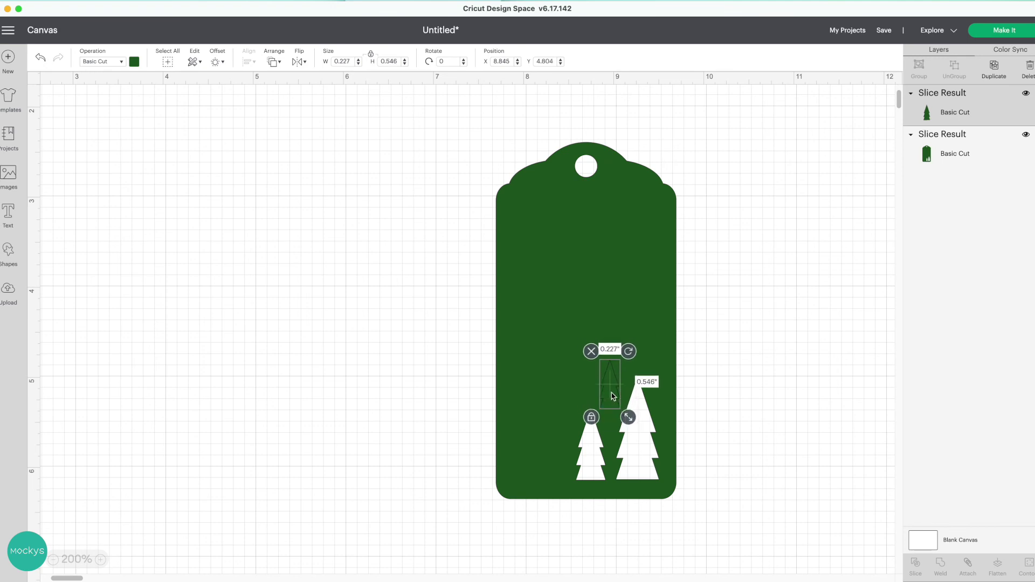
shift+click(648, 303)
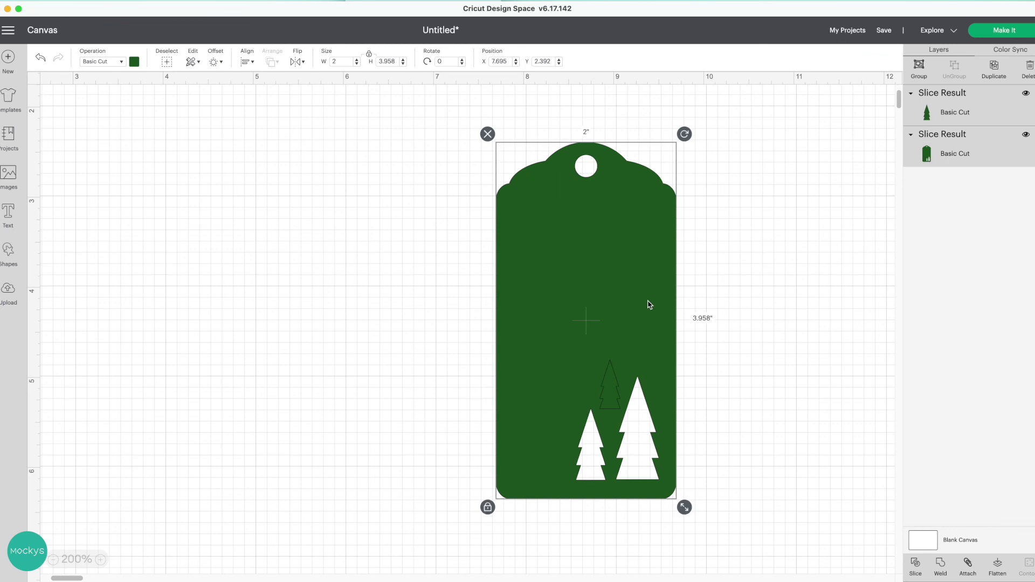
click(914, 566)
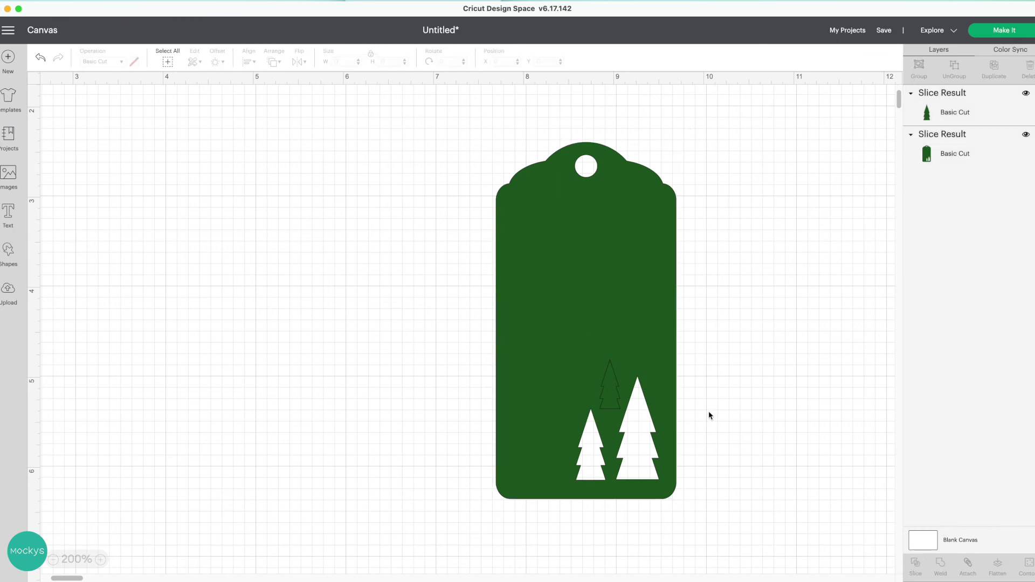
- Delete both leftover tree pieces from the slice, keeping only the tag
click(962, 115)
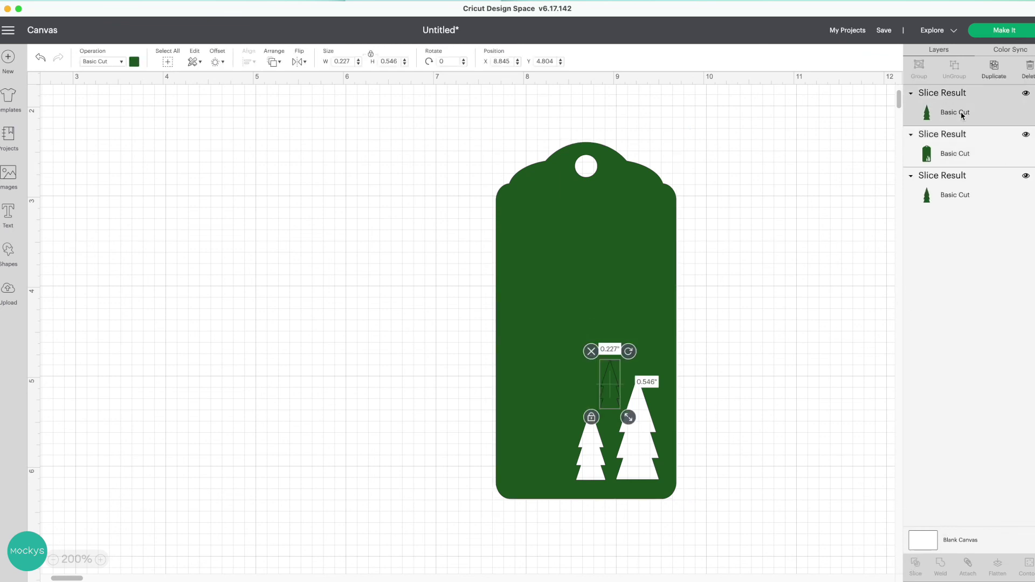
key(Delete)
click(939, 158)
key(Delete)
click(627, 272)
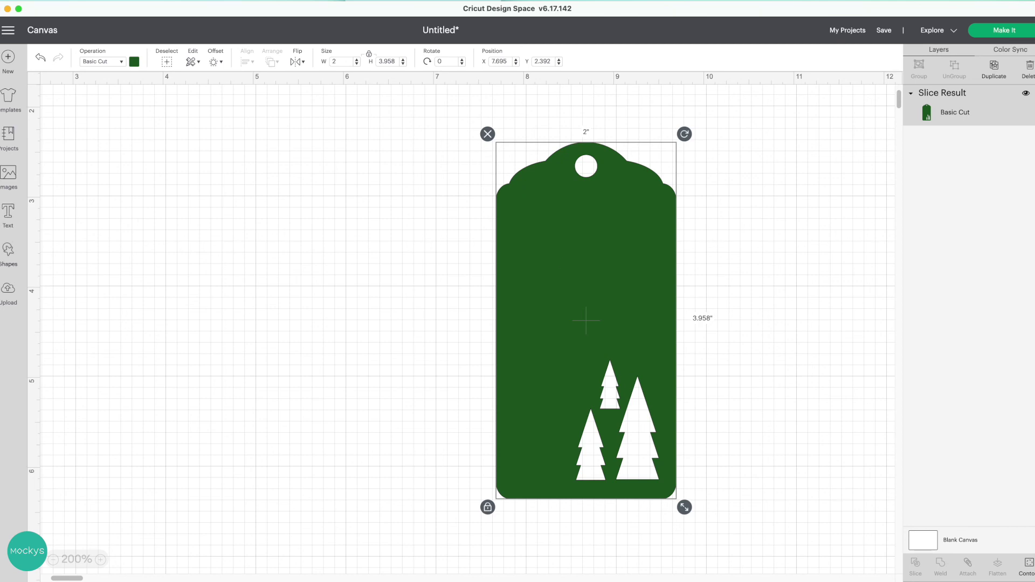
click(5, 258)
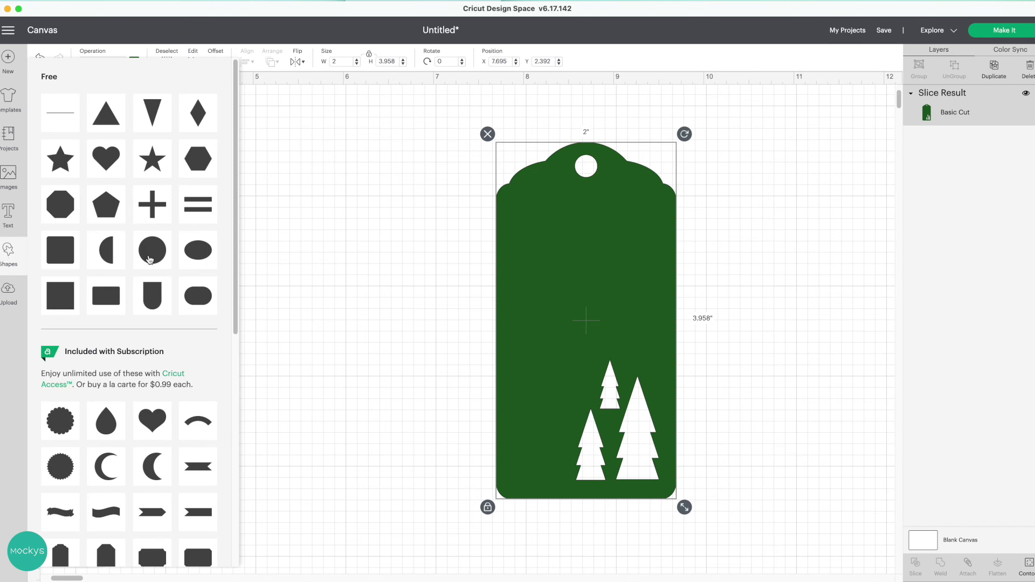
click(295, 258)
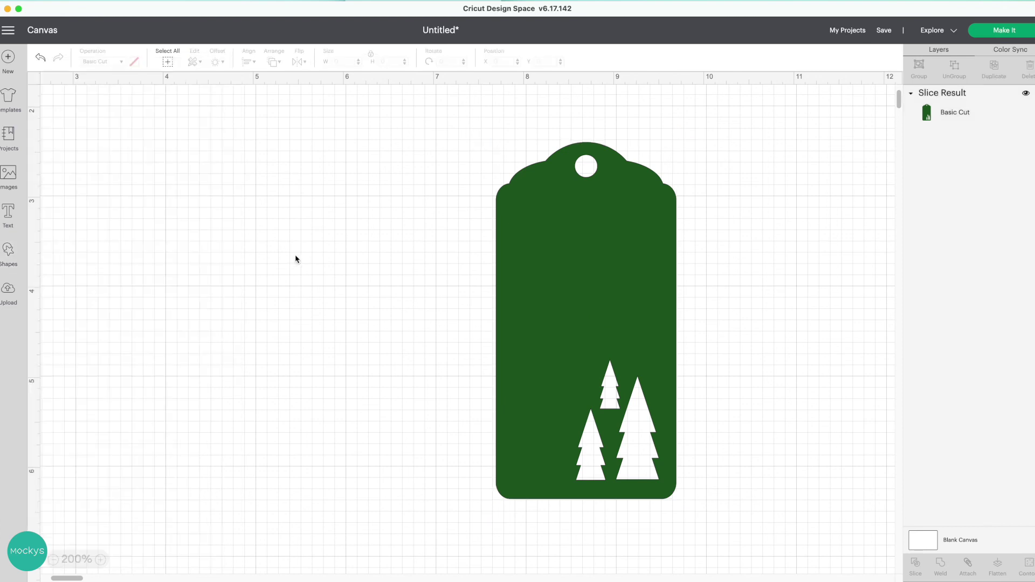